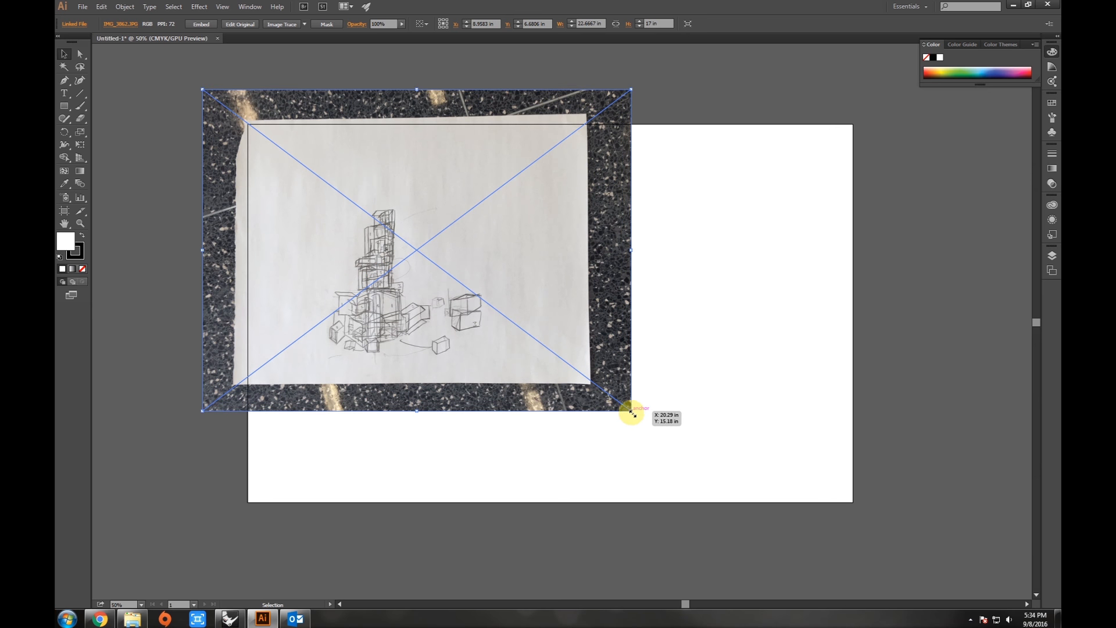
Enlarge the placed sketch photo to about 40 by 26 in and position it so the paper covers the artboard
drag(632, 410, 905, 548)
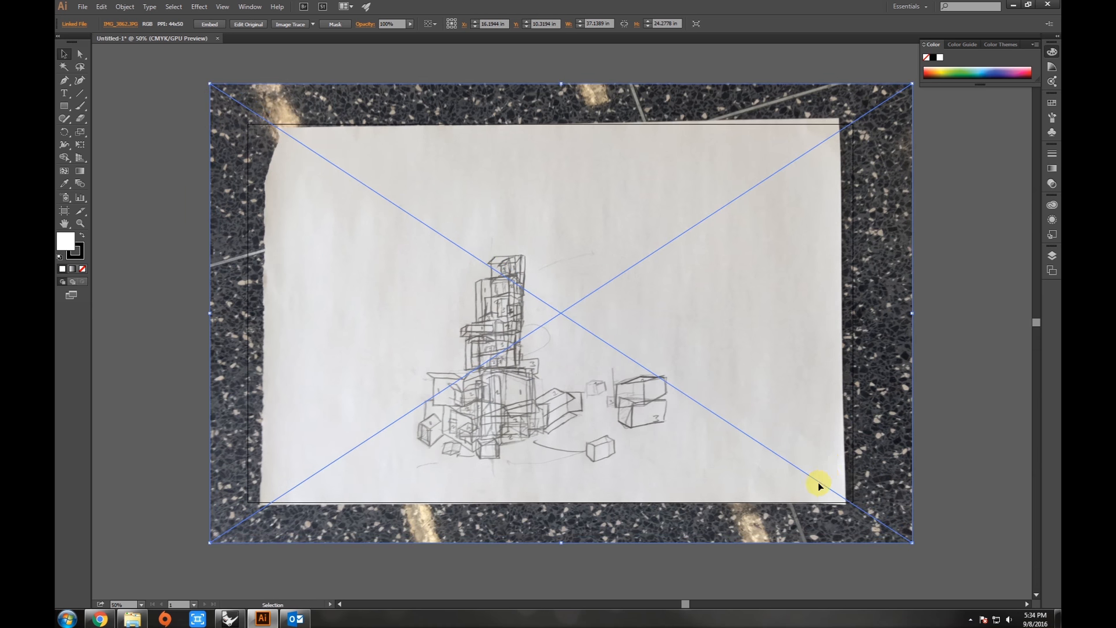
drag(818, 482, 818, 486)
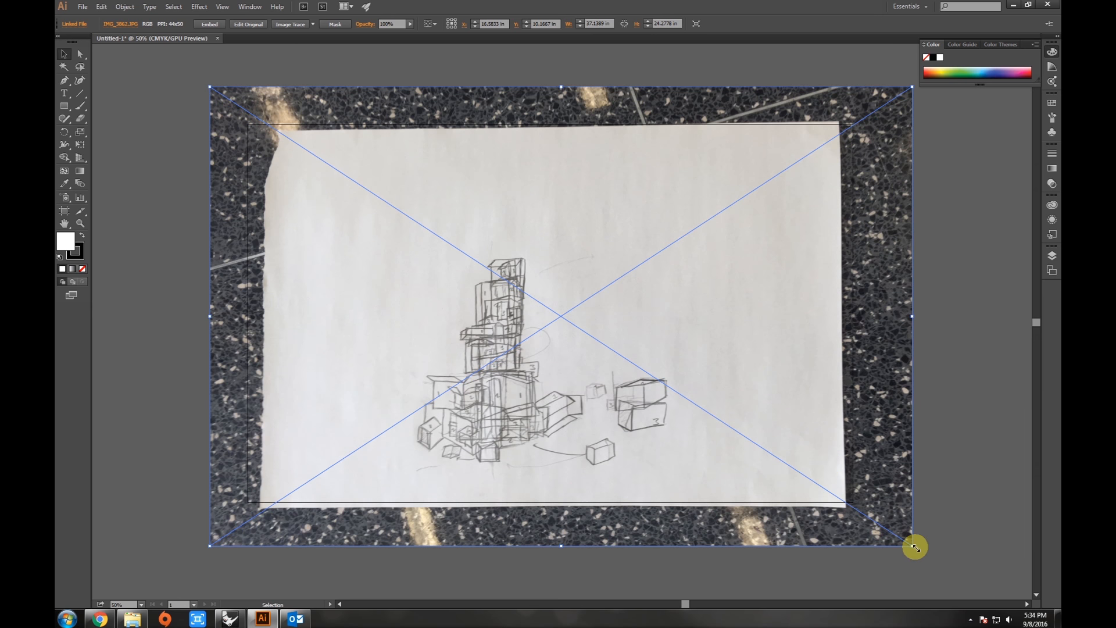
drag(912, 547, 967, 581)
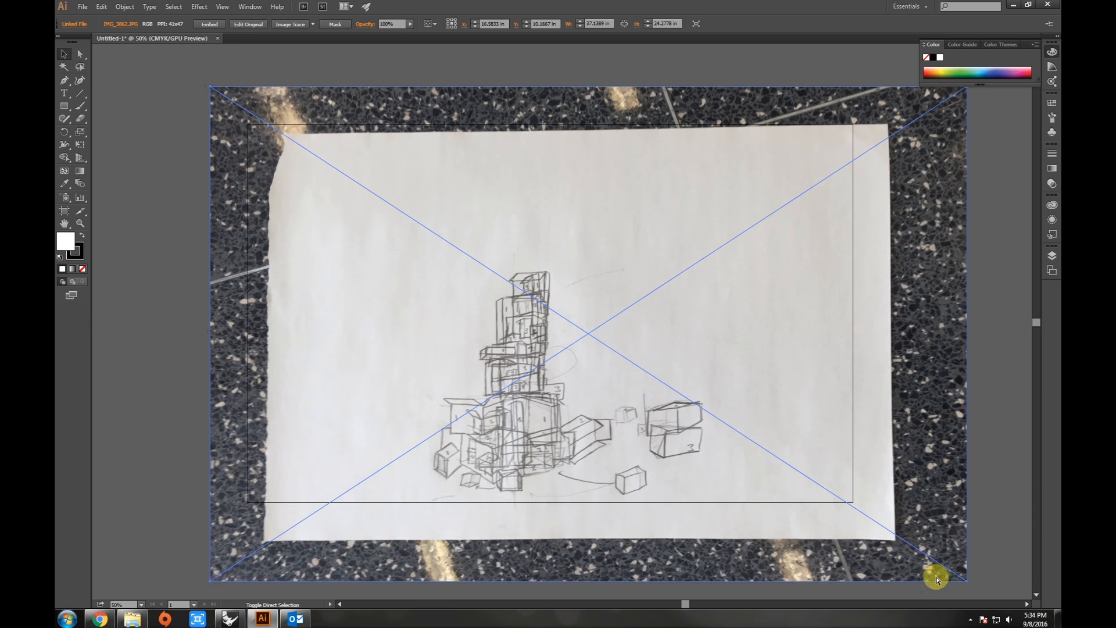
drag(818, 533, 772, 504)
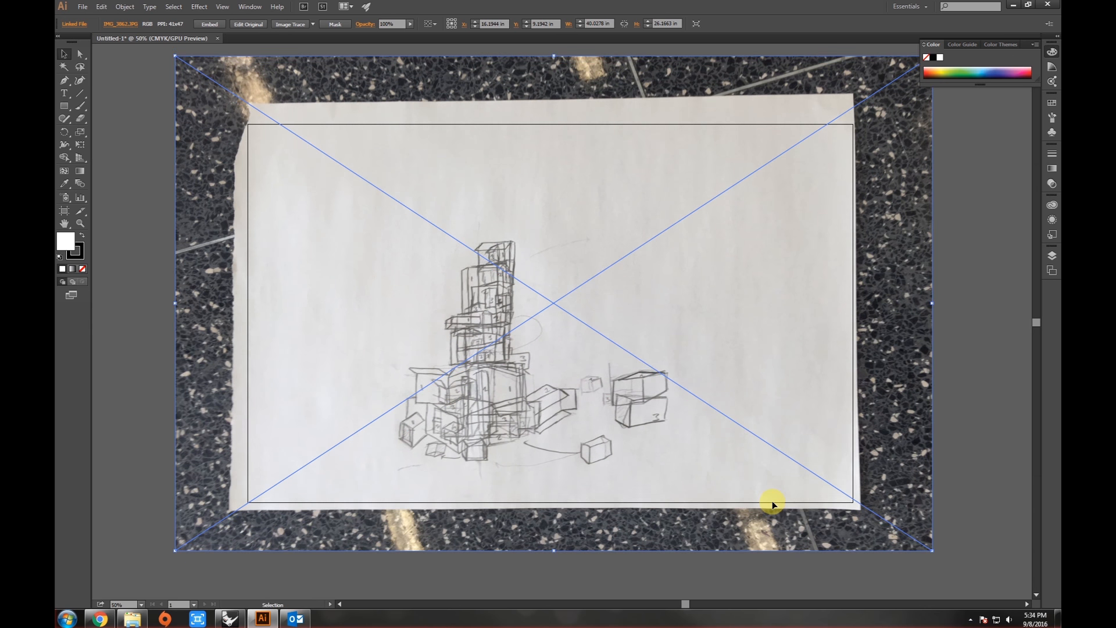
click(969, 312)
click(812, 310)
Add a new layer above the photo's layer and lock Layer 1
click(1052, 256)
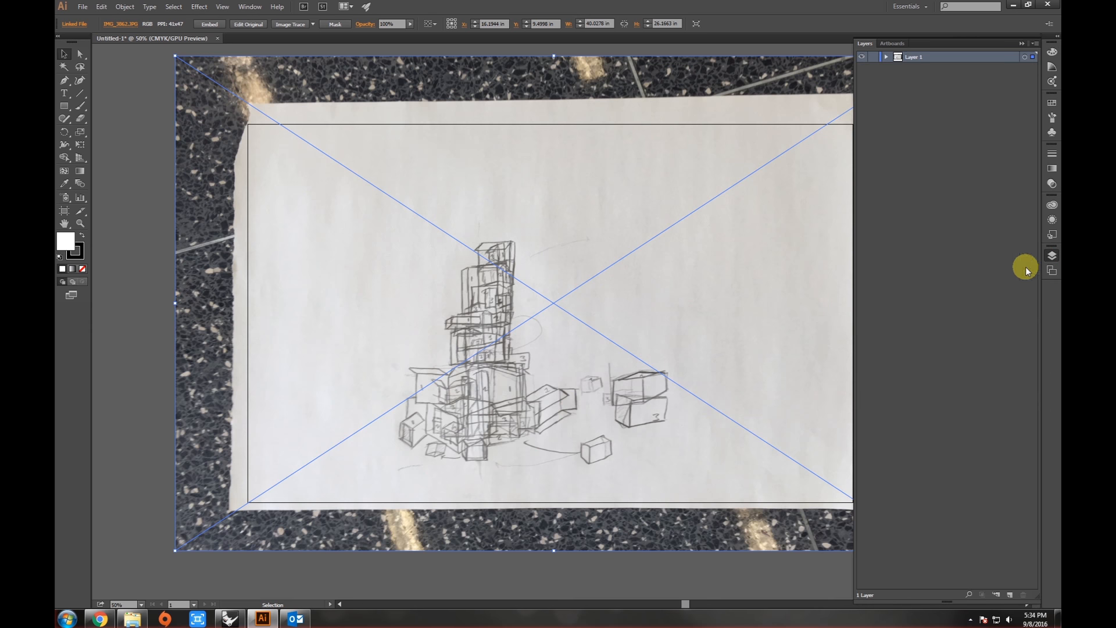
click(1010, 597)
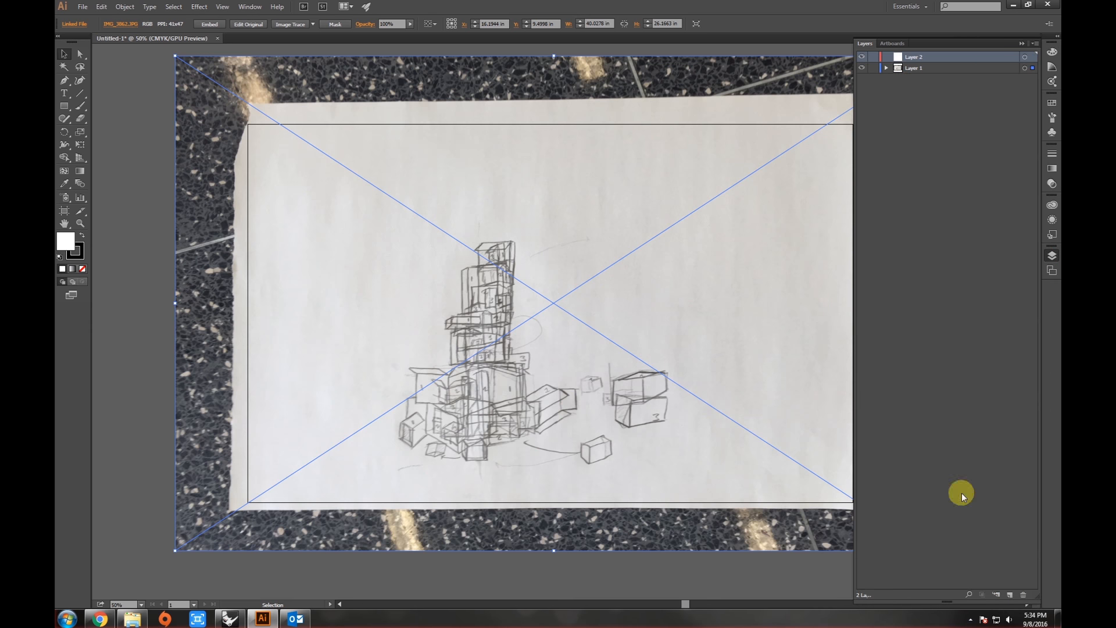
click(873, 69)
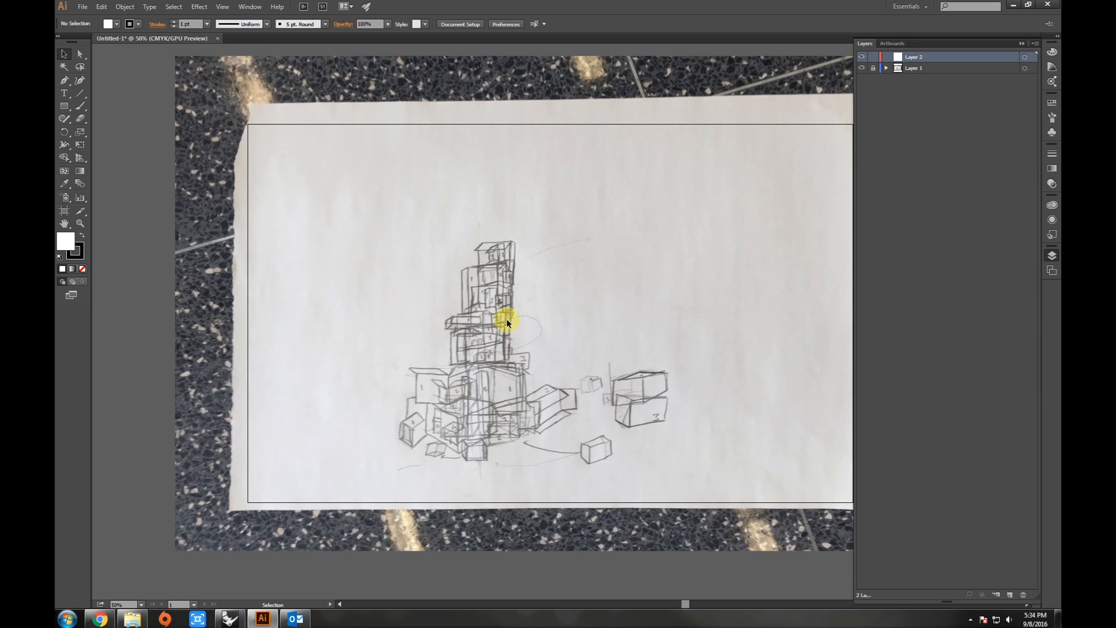
Trace the upper-left flap of the open box marked 1 with the Pen tool, down to the box's corner
key(space)
drag(483, 348, 433, 333)
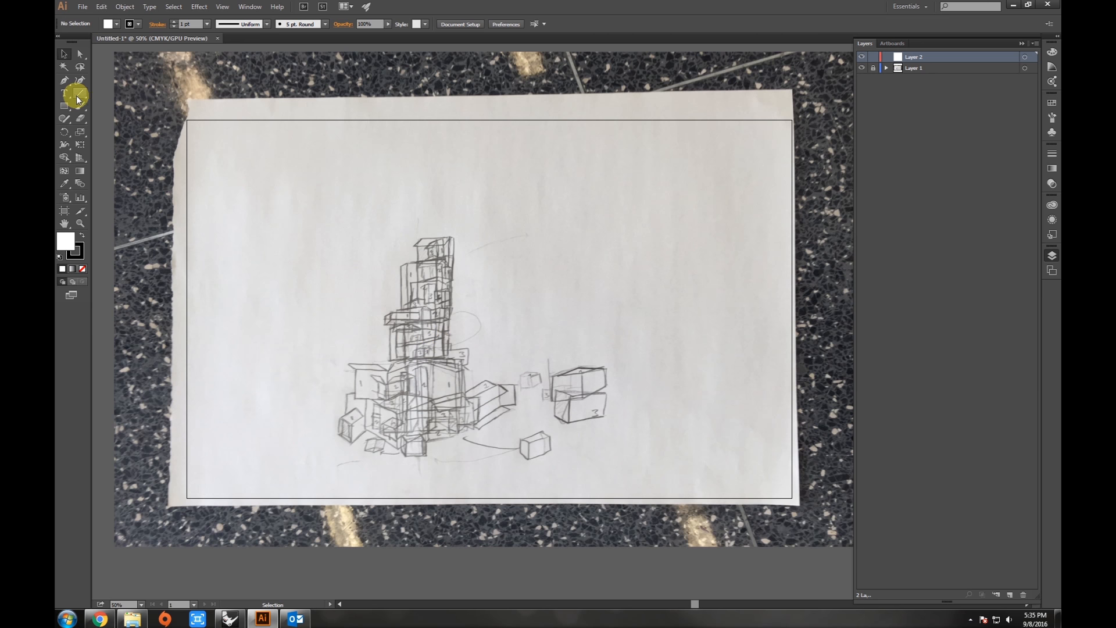
click(65, 80)
scroll(383, 388, up, 1)
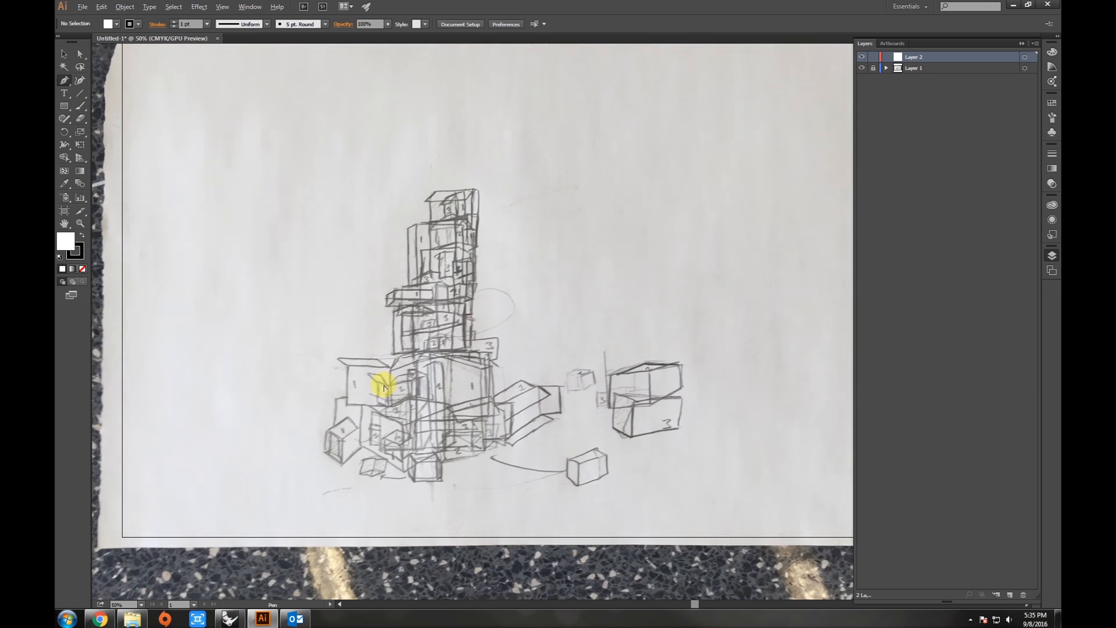
scroll(385, 388, up, 4)
scroll(390, 388, down, 2)
drag(394, 371, 471, 293)
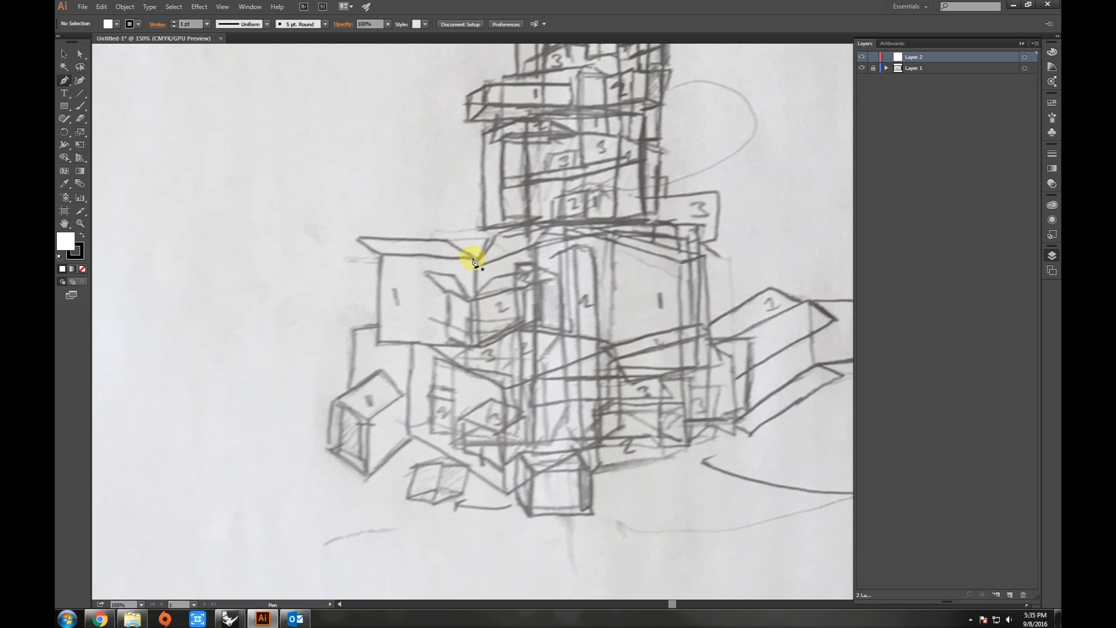
click(447, 238)
click(361, 240)
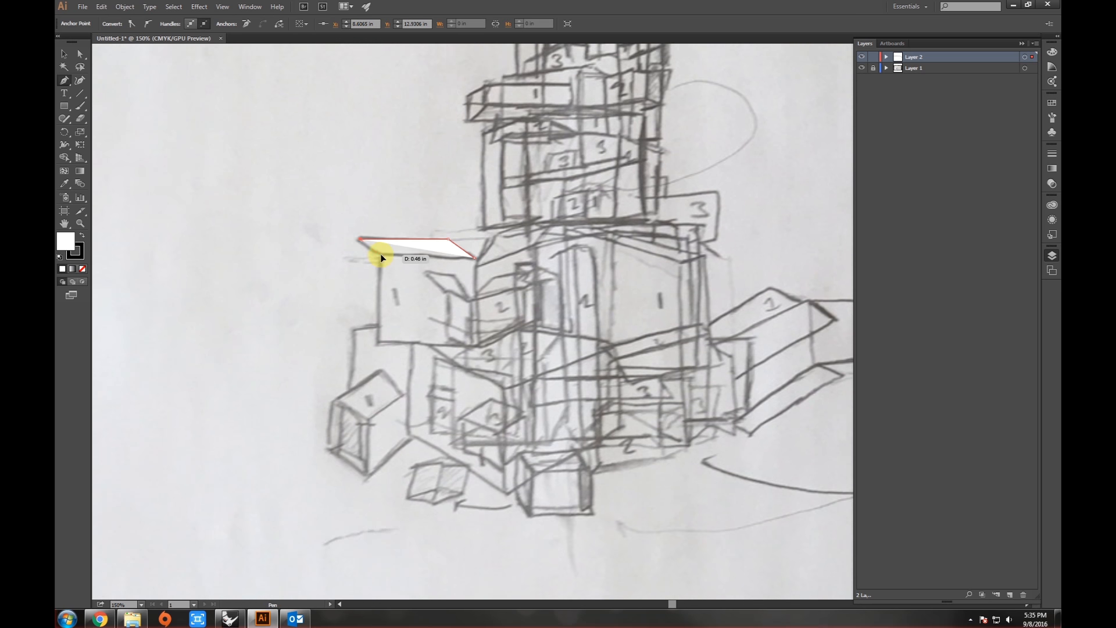
click(380, 254)
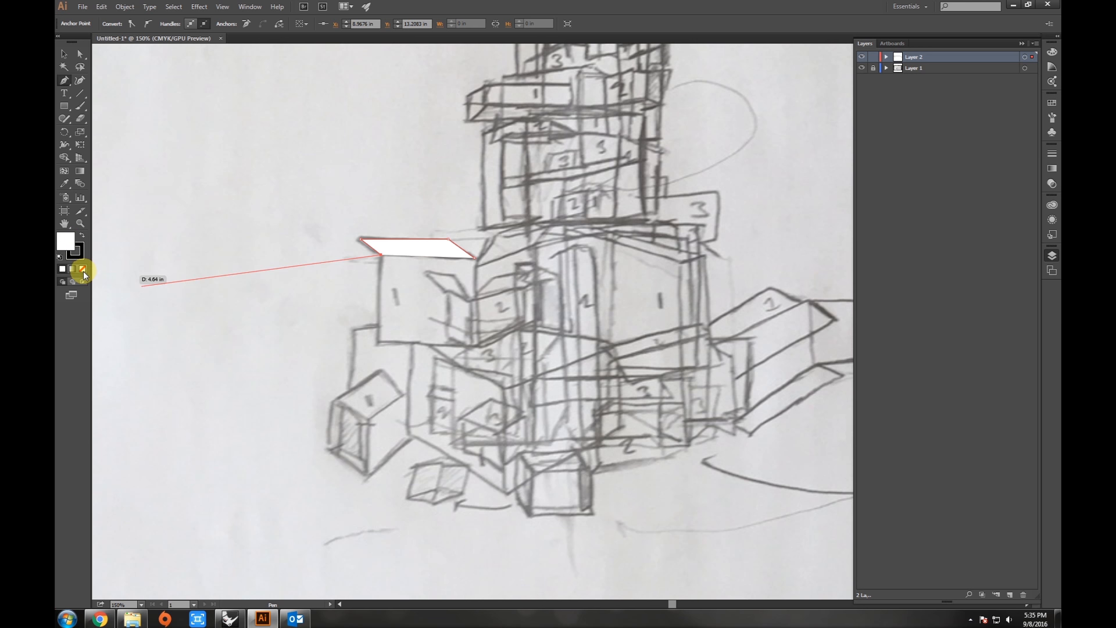
Set the fill to none and complete the closed outline around the body and right flap of the open box
click(82, 270)
click(376, 340)
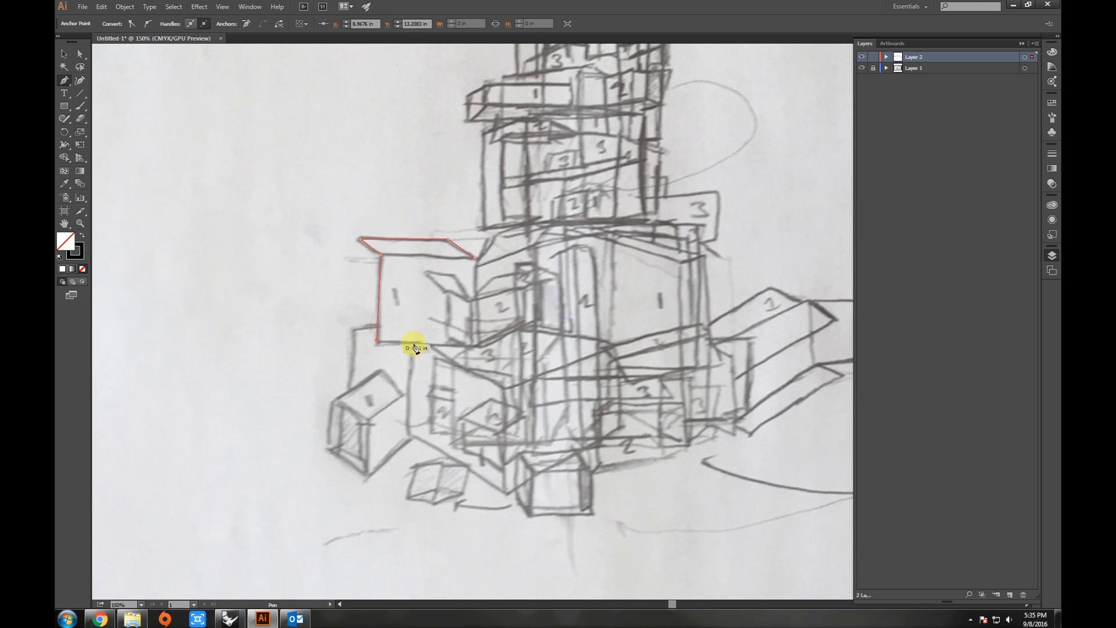
click(477, 343)
click(541, 317)
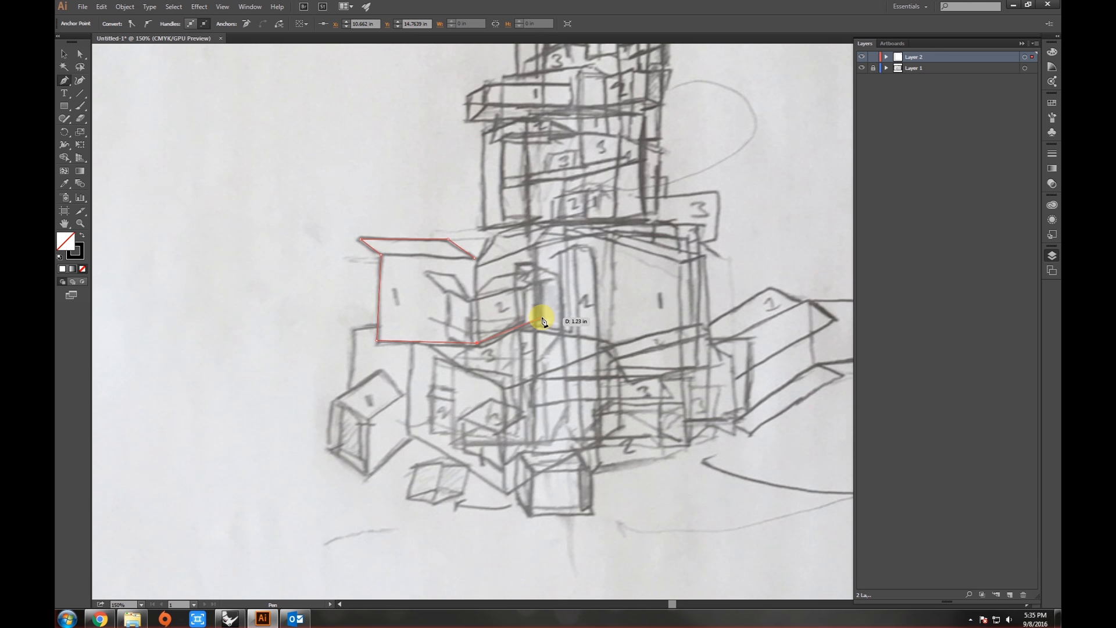
click(550, 225)
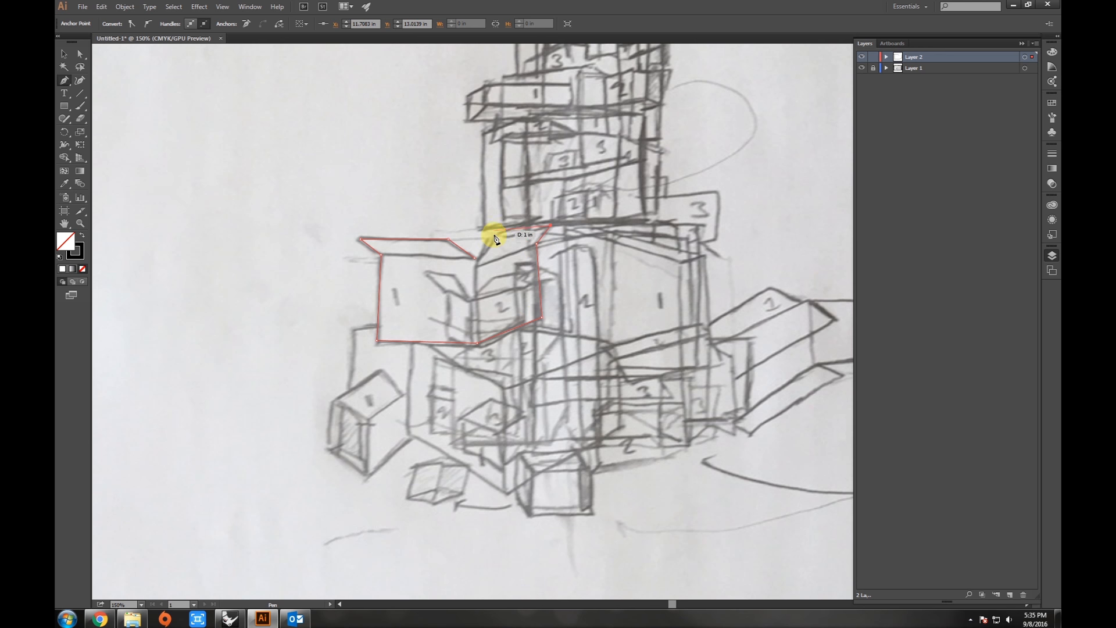
click(493, 236)
click(475, 257)
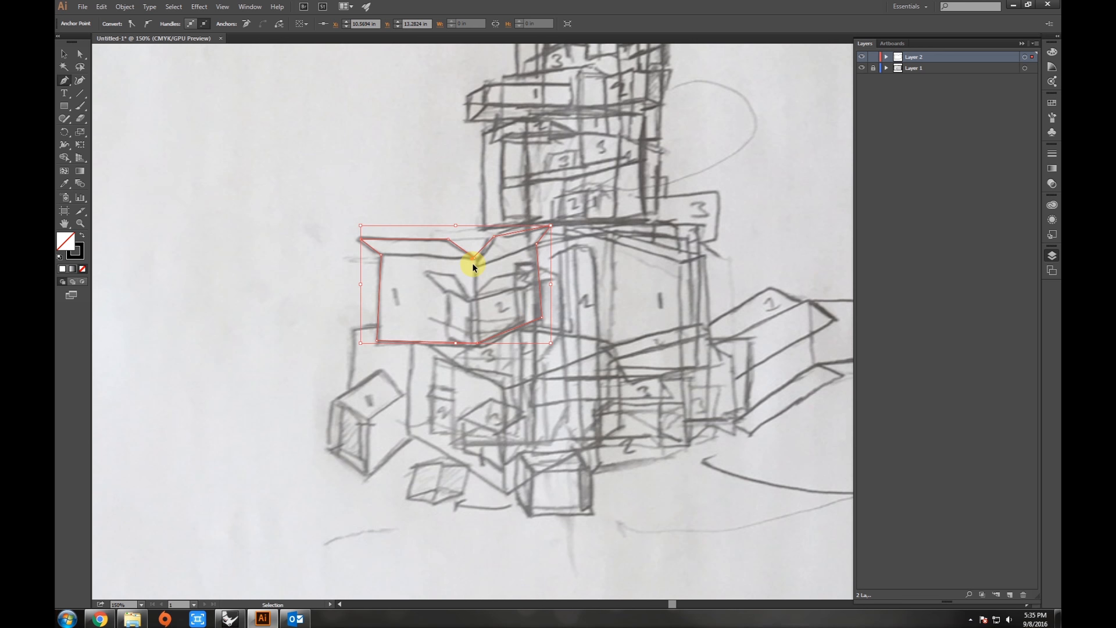
key(v)
key(p)
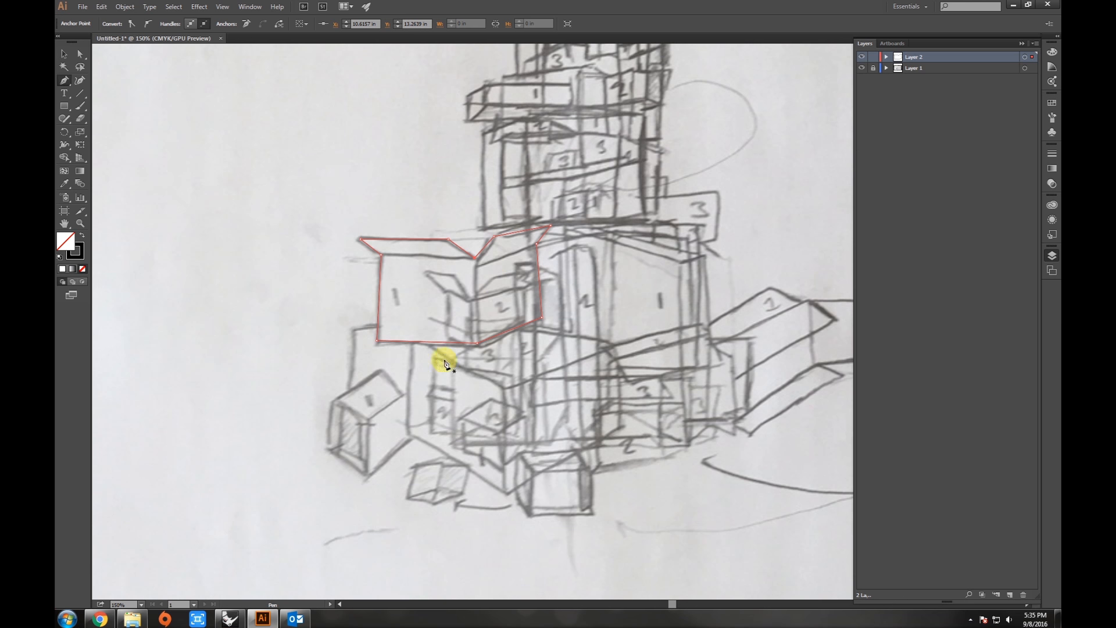
Trace the closed outline of the small tilted box at the lower left of the sketch
click(379, 369)
click(407, 393)
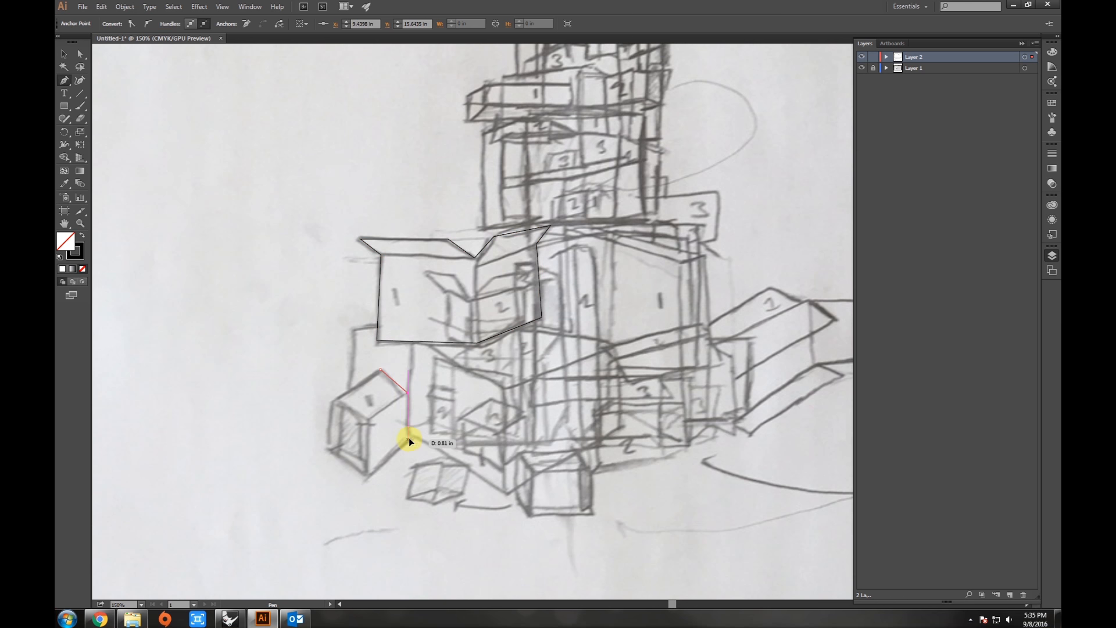
click(407, 439)
click(367, 475)
click(326, 449)
click(330, 403)
click(379, 369)
Trace the large box at the tower's base, outlining its top opening and its angled sides
click(517, 328)
click(618, 343)
click(501, 390)
click(422, 342)
click(412, 342)
click(411, 433)
click(507, 494)
click(621, 427)
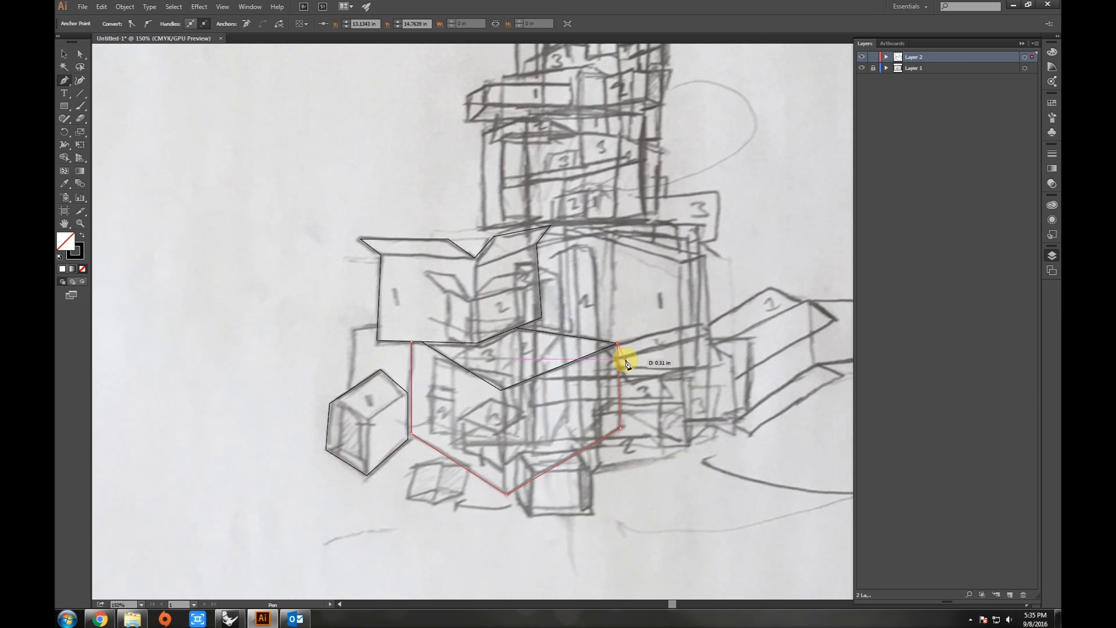
click(617, 343)
Trace the outline of the tall box marked 1 that stands right of the open box
click(568, 335)
scroll(676, 420, up, 2)
click(564, 167)
click(792, 237)
Trace the end and underside of the flat shelf-like box projecting from the left of the tower's middle
scroll(613, 256, down, 1)
click(458, 204)
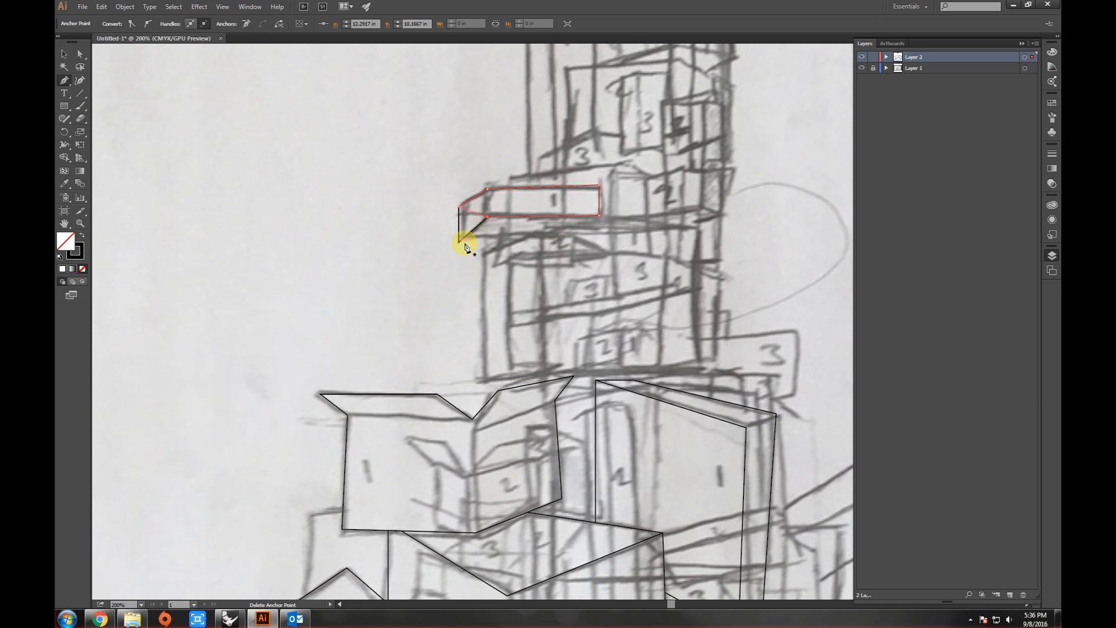
click(458, 238)
click(590, 234)
Trace the stepped outline of the tall block above the shelf-like box and add its vertical front edge
click(508, 94)
click(536, 77)
click(677, 83)
click(674, 188)
click(647, 196)
click(647, 251)
click(513, 267)
click(508, 94)
click(536, 78)
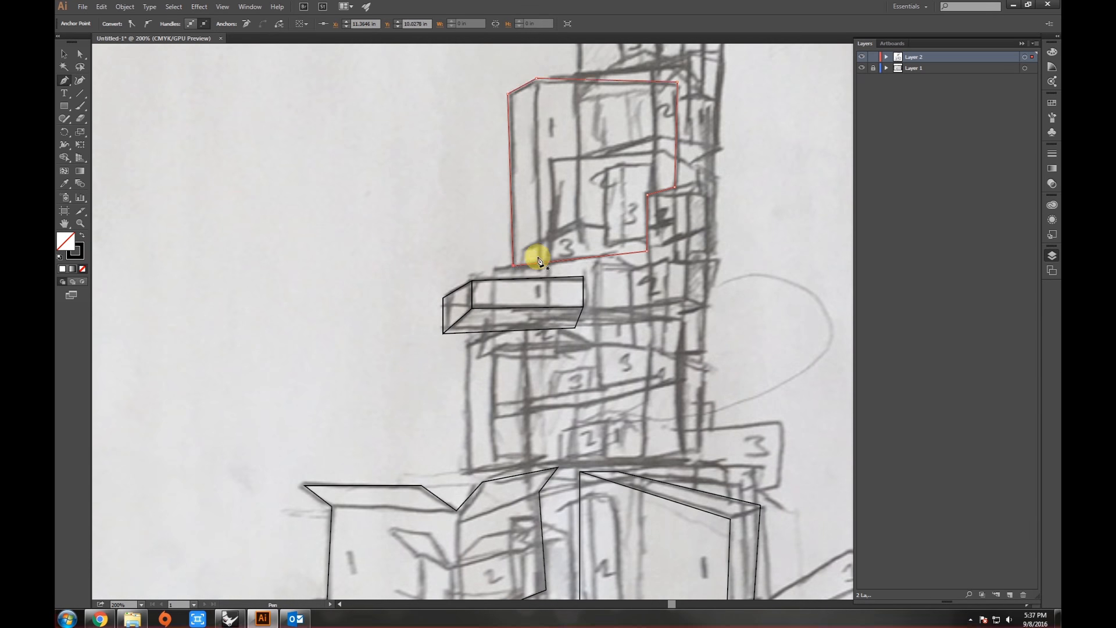
click(540, 263)
Trace the narrow upright column box beside the shelf-like box, joining its edges at the bottom corner
click(574, 170)
click(550, 253)
click(556, 396)
scroll(575, 413, up, 6)
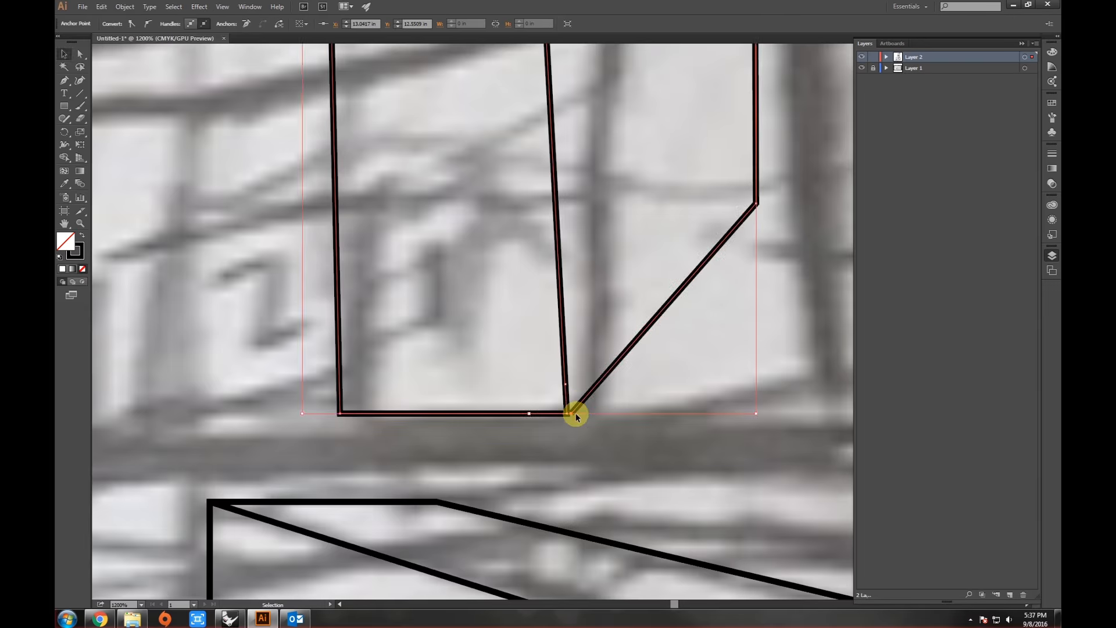
scroll(556, 252, down, 2)
click(473, 273)
click(628, 232)
click(700, 257)
Select all traced foreground paths and set their stroke weight to 3 pt
scroll(619, 273, down, 2)
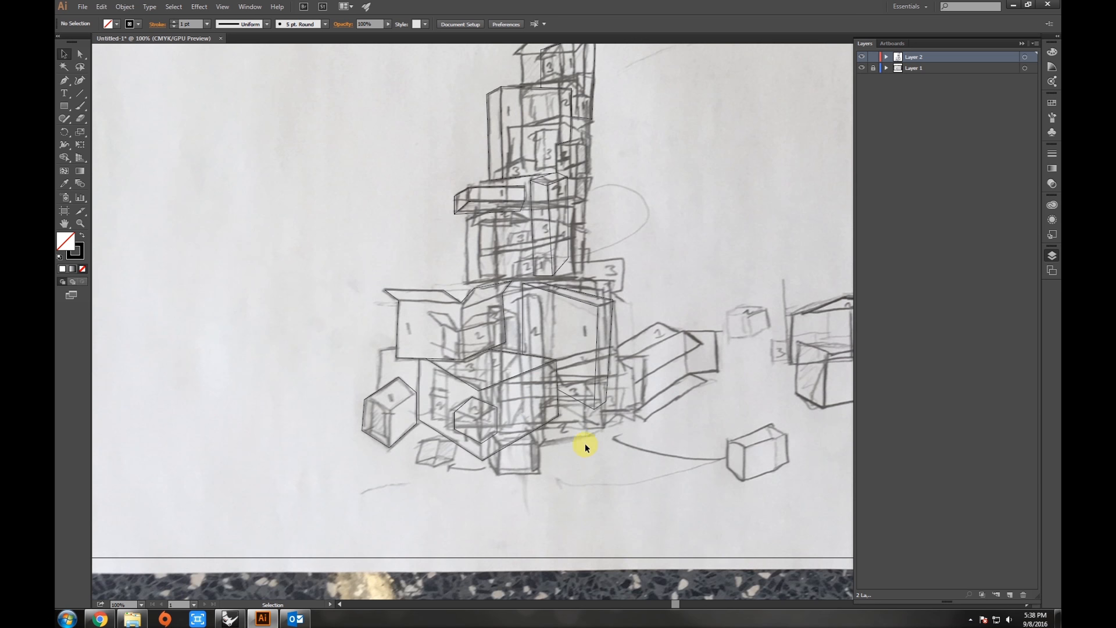
scroll(567, 439, down, 2)
scroll(585, 439, up, 2)
scroll(561, 271, down, 1)
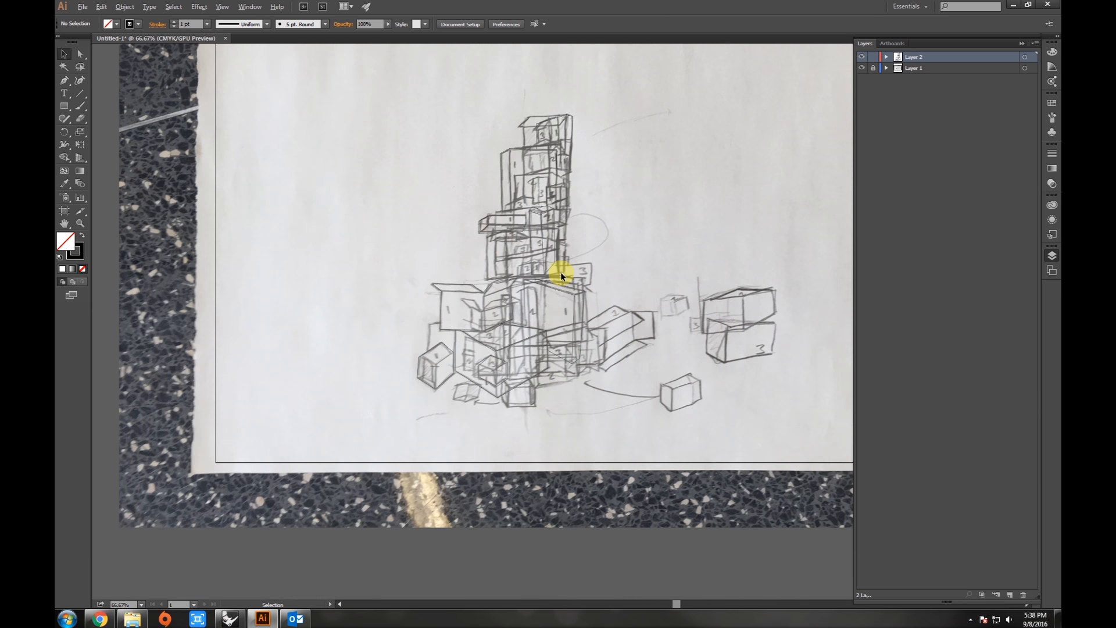
drag(492, 153, 477, 189)
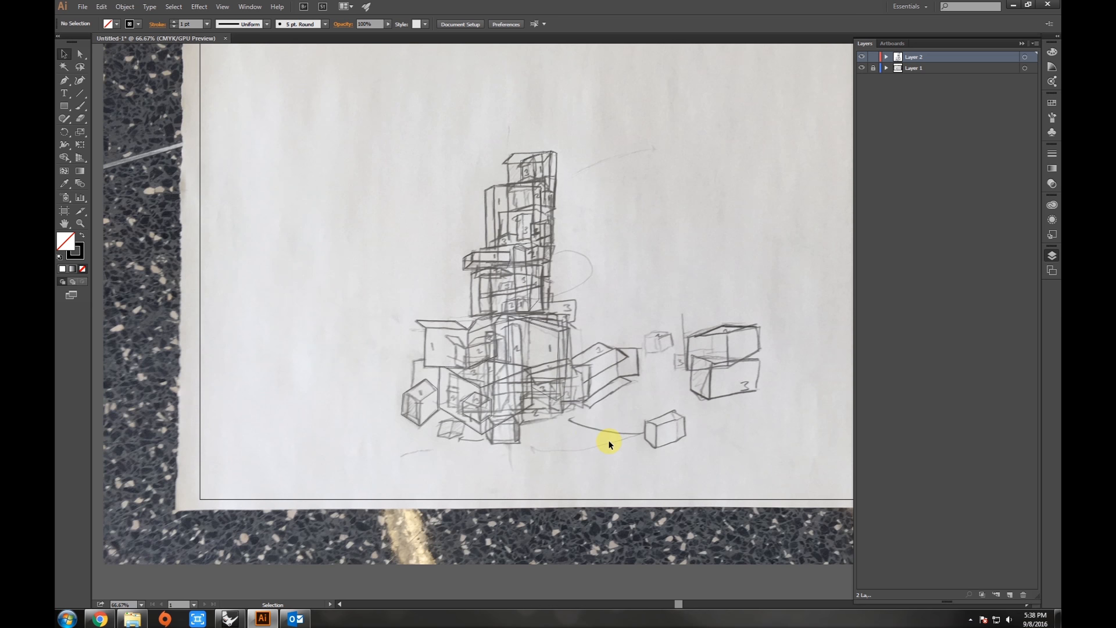
drag(410, 156, 370, 433)
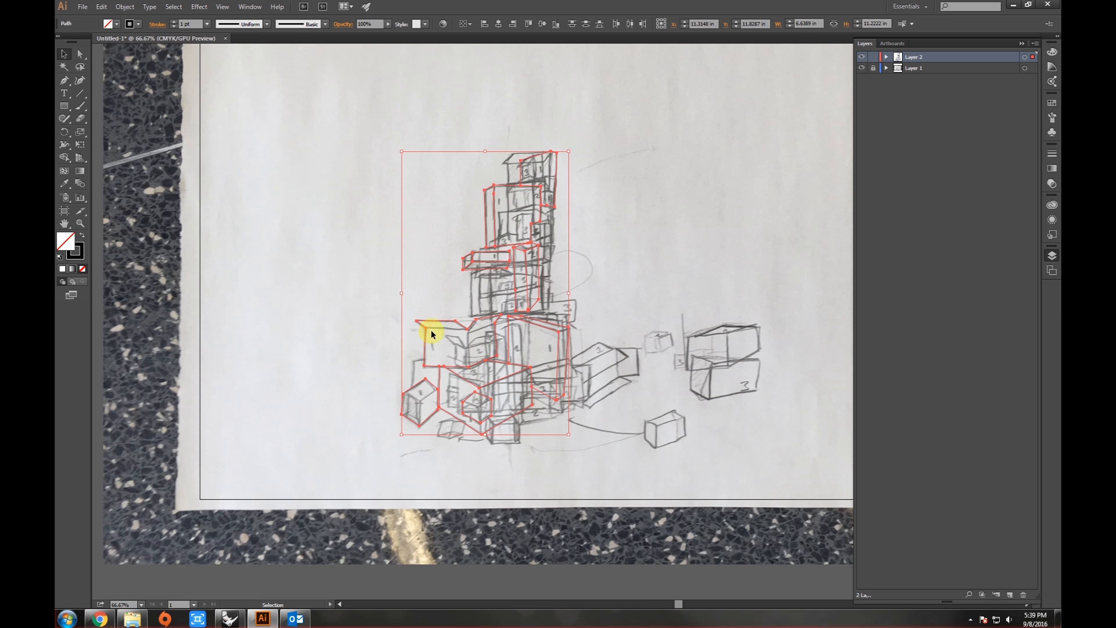
scroll(448, 329, up, 1)
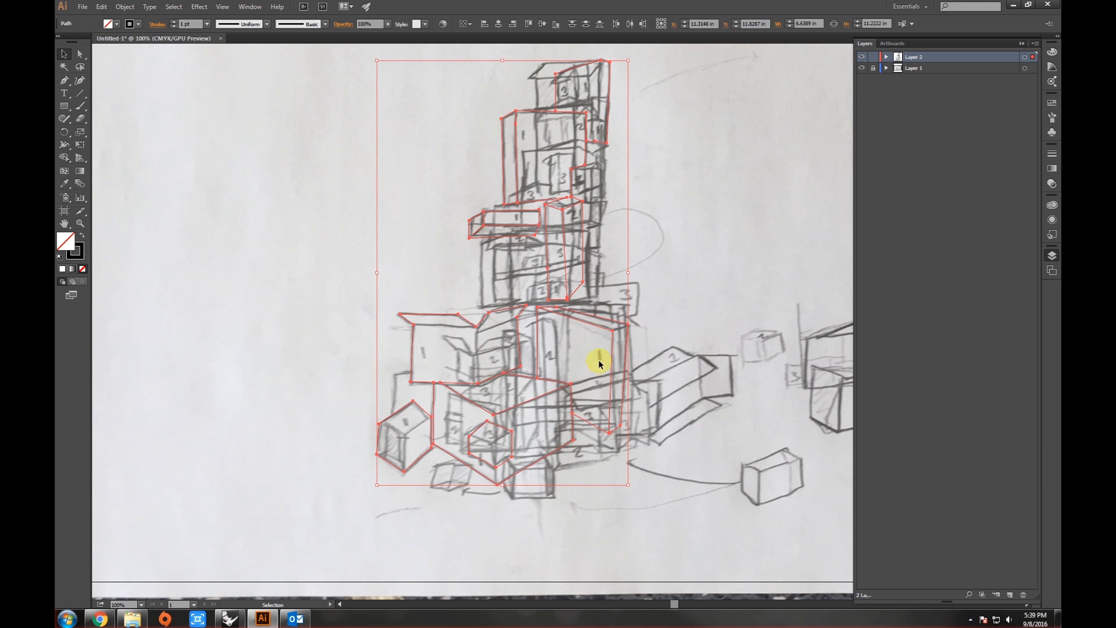
drag(501, 397, 502, 445)
drag(606, 278, 570, 287)
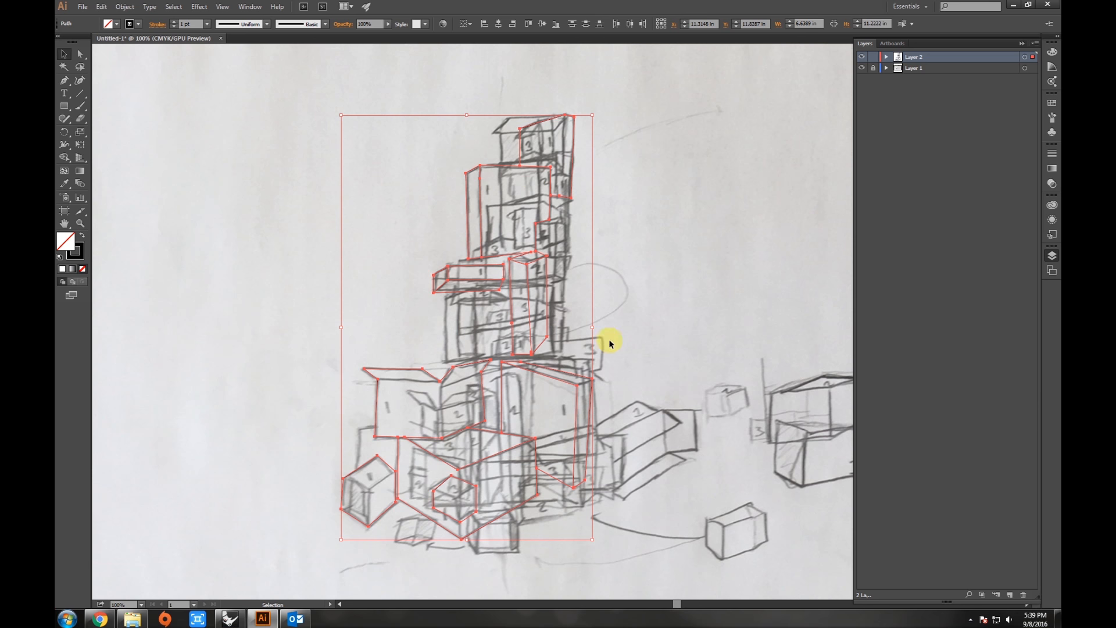
drag(635, 333, 624, 337)
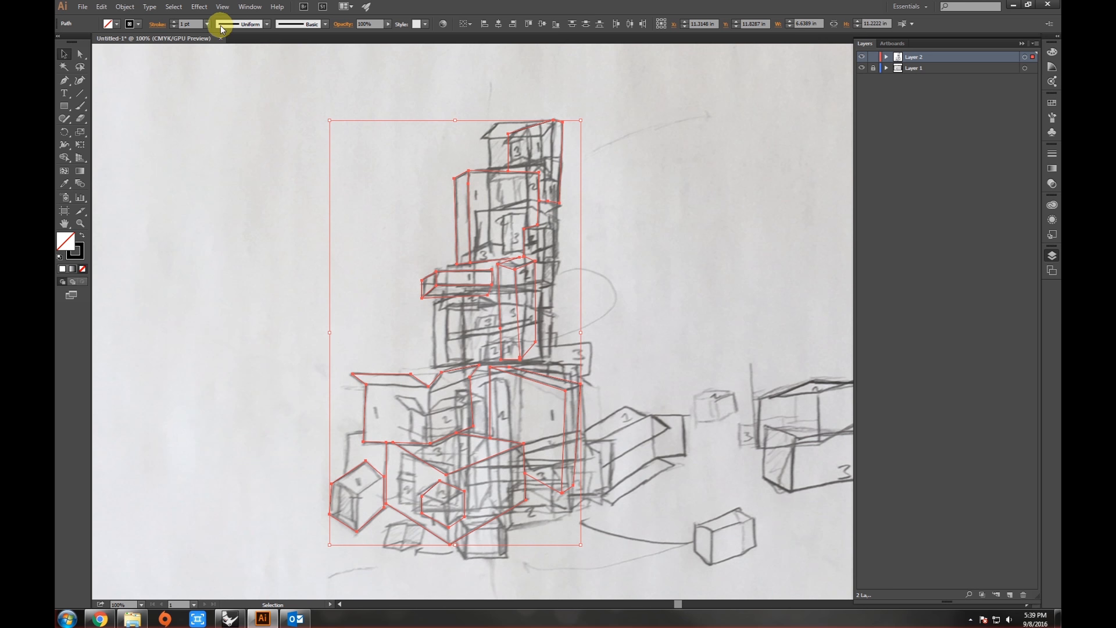
click(174, 23)
click(174, 24)
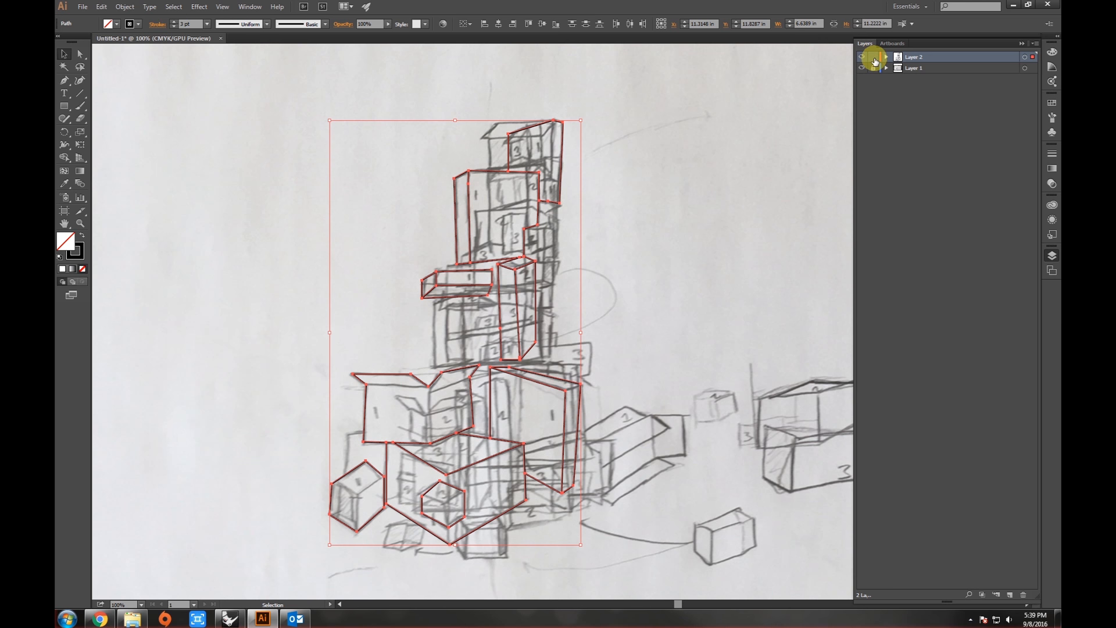
Lock Layer 2 and add a new layer above it
click(874, 58)
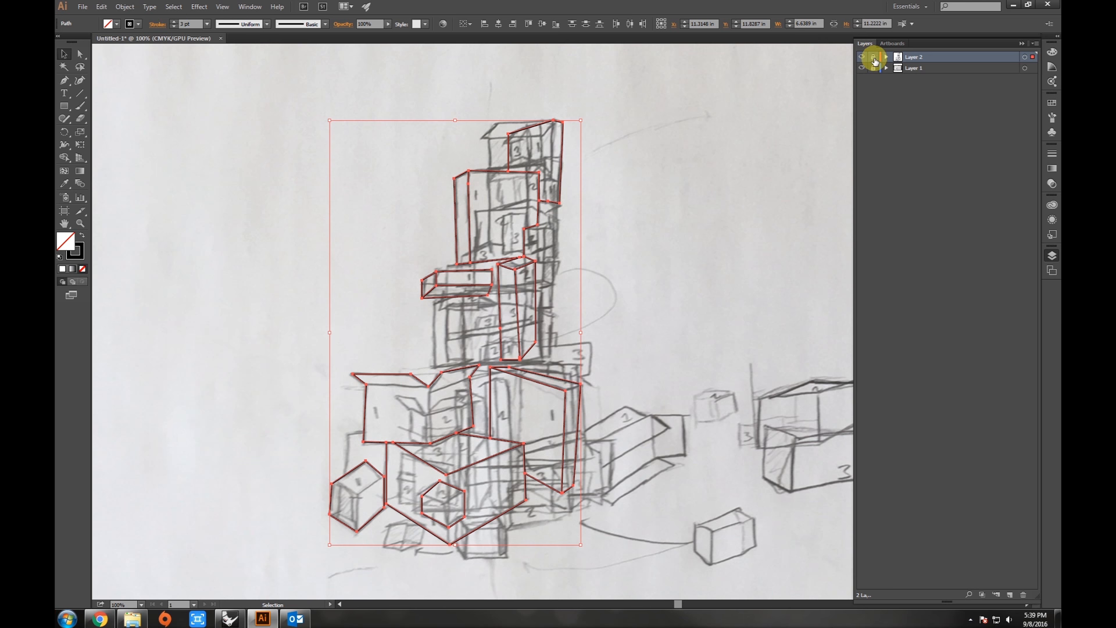
click(1009, 593)
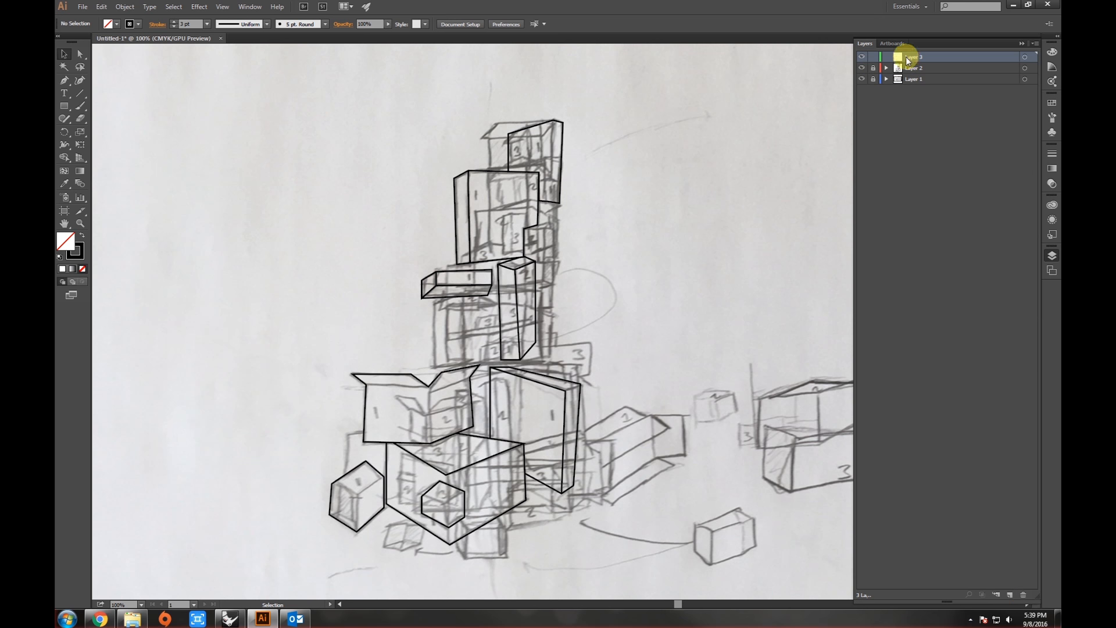
Trace the small rectangular box marked 2 directly below the shelf-like box with the Pen tool on Layer 3
click(65, 81)
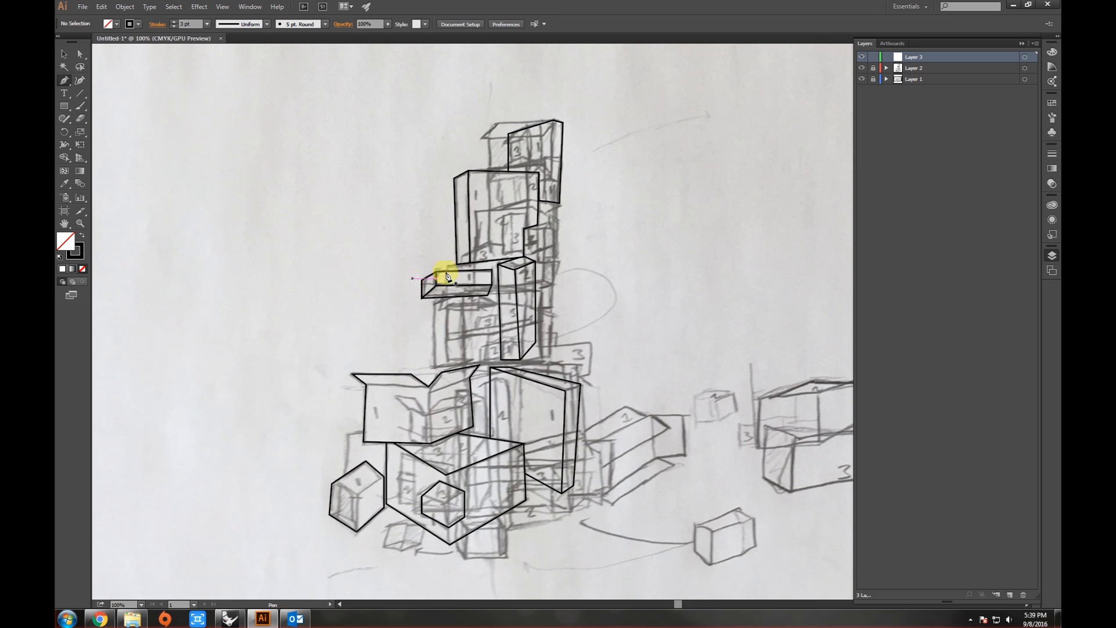
scroll(473, 291, up, 2)
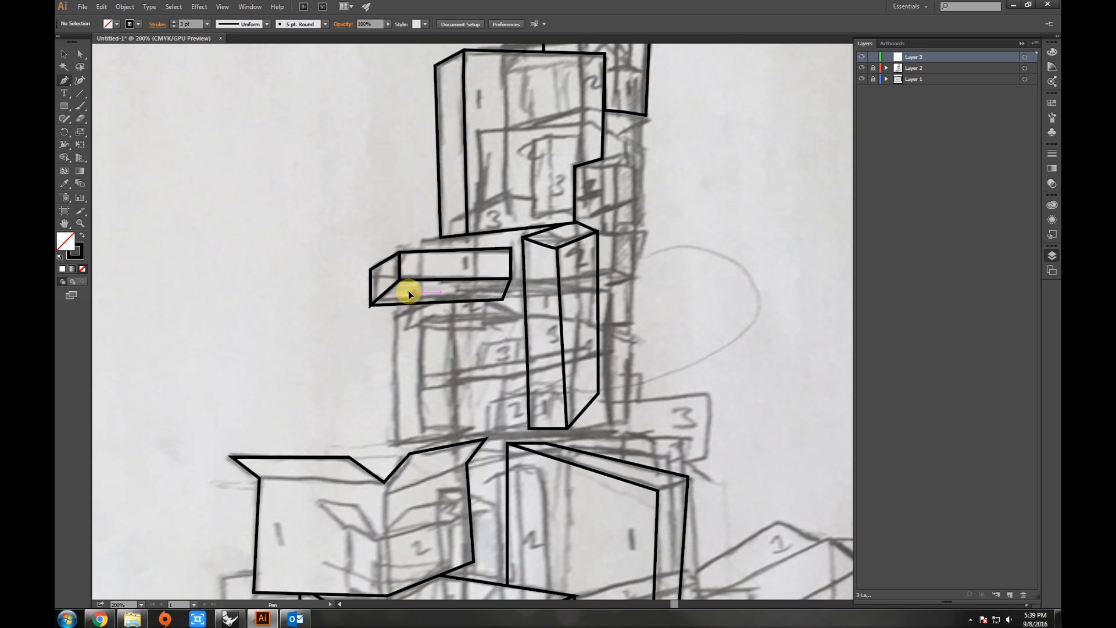
drag(408, 292, 425, 325)
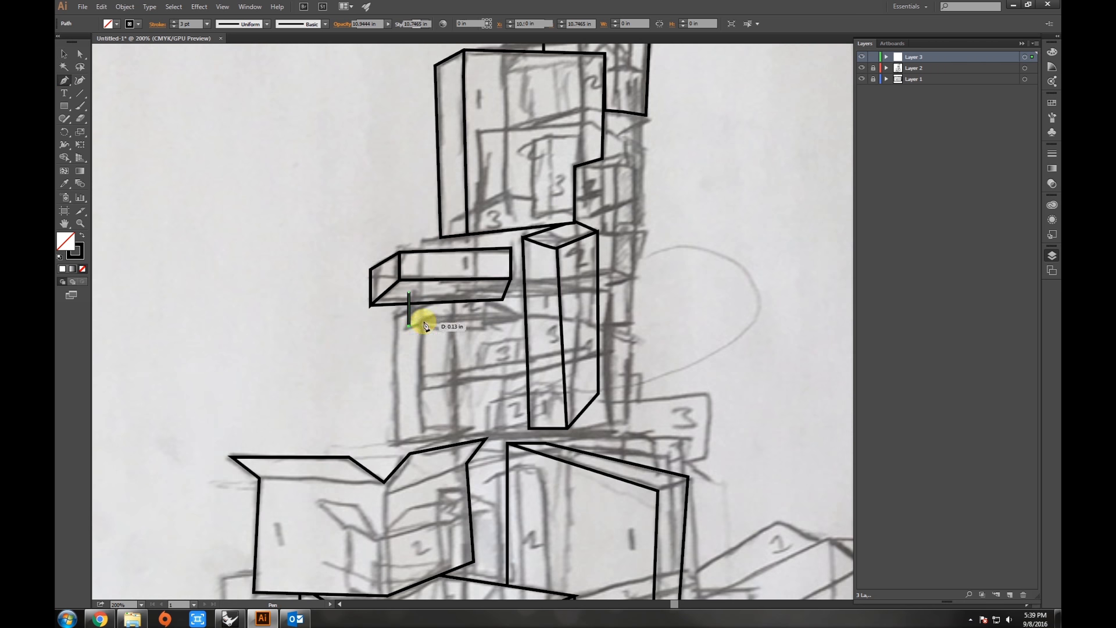
click(488, 329)
click(488, 290)
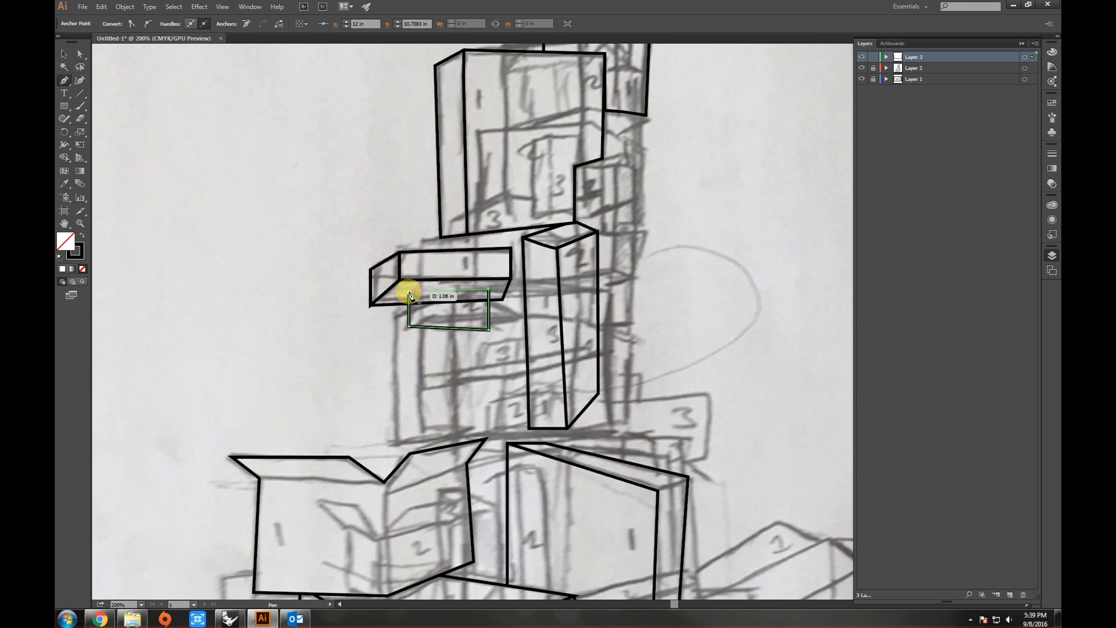
click(408, 293)
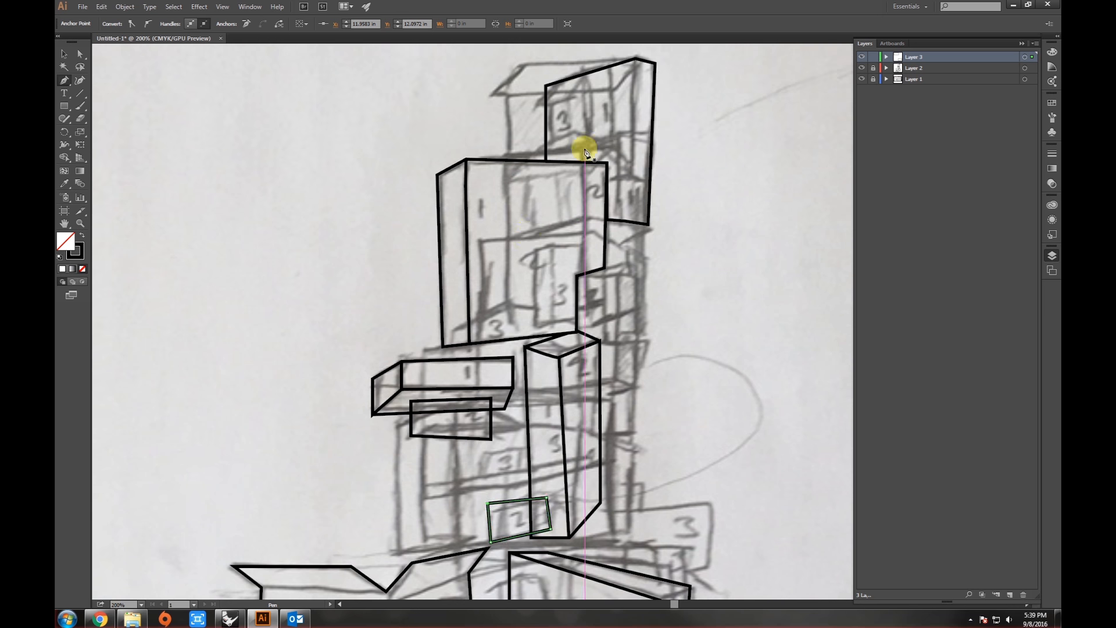
Trace the slanted front face and narrow side face of the box marked 2 inside the tall upper block
click(584, 147)
click(585, 216)
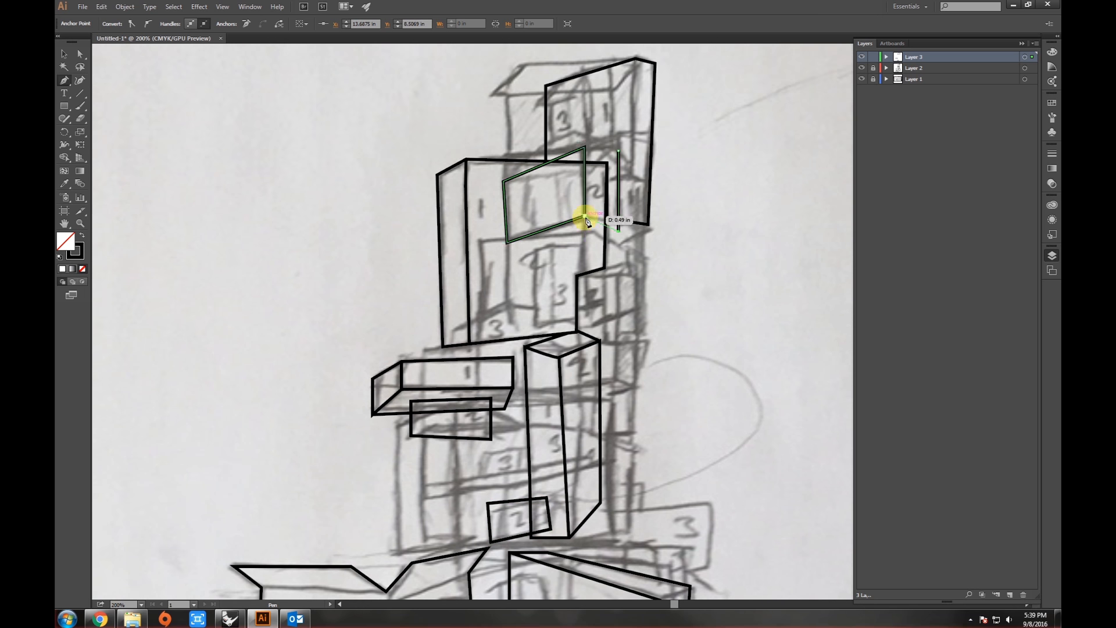
click(599, 162)
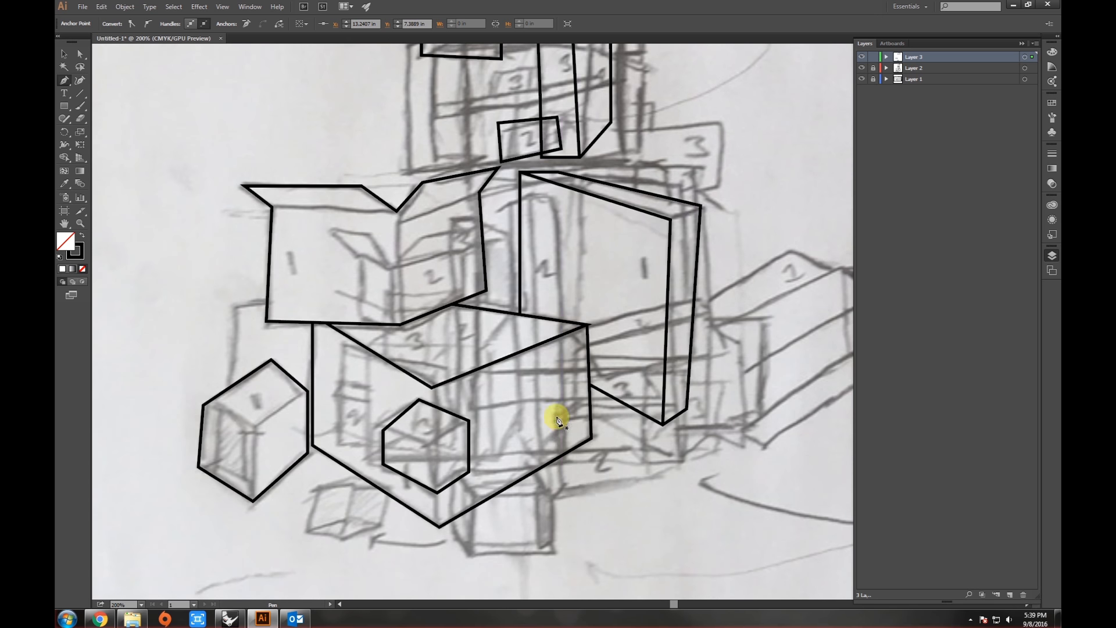
Trace the two-faced box marked 2 beneath the tall panel's lower corner, and the small upright box inside the large front cube
click(646, 405)
click(650, 480)
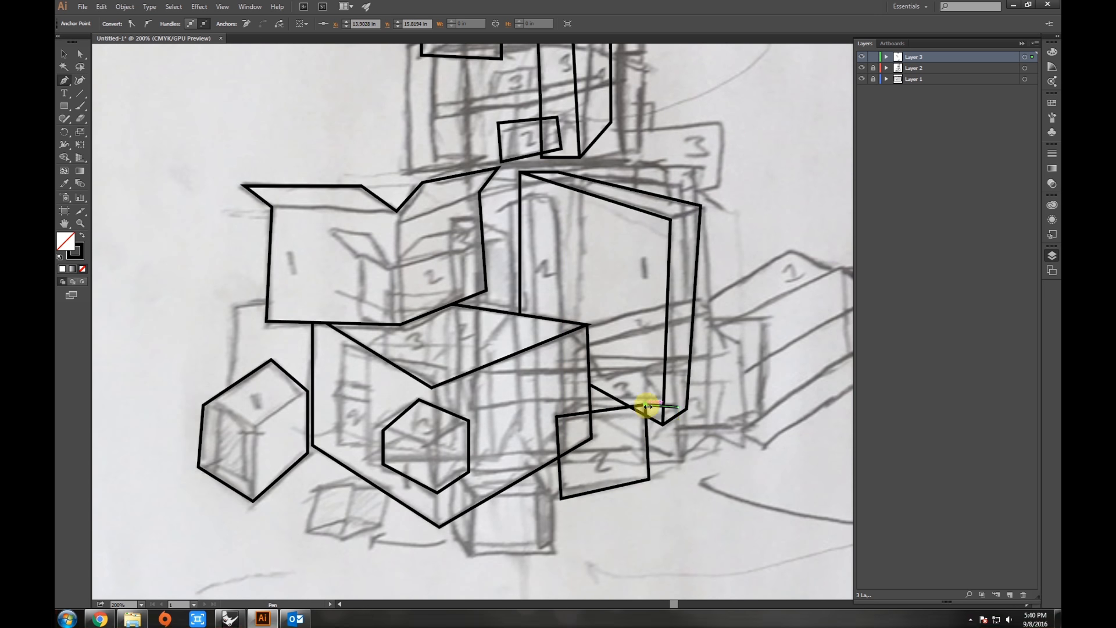
click(677, 407)
click(677, 458)
click(648, 479)
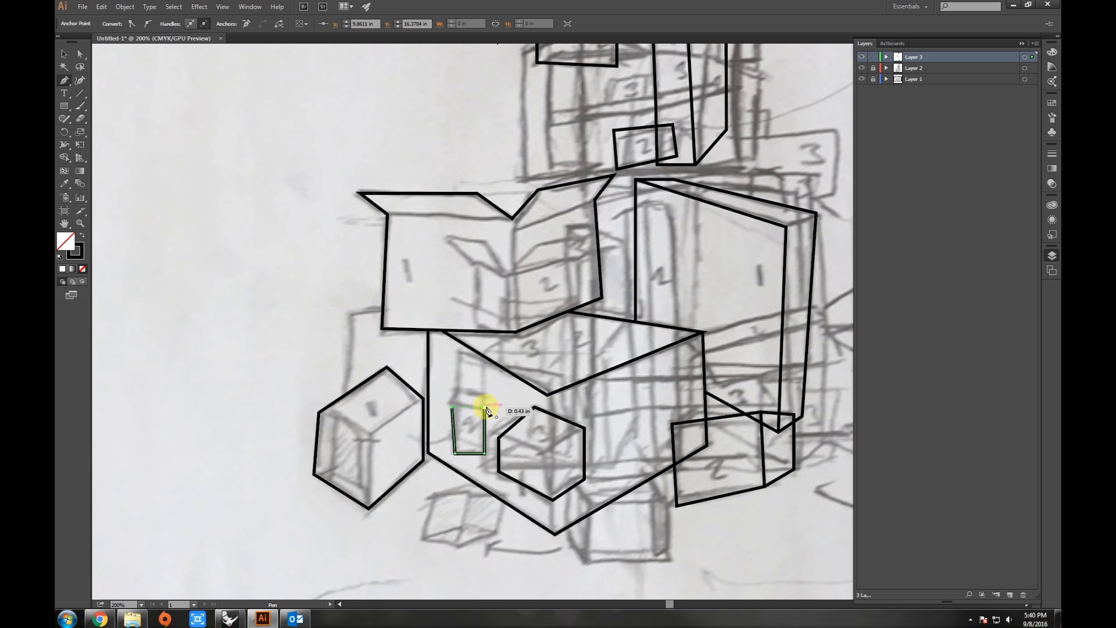
click(487, 395)
Trace the open box marked 2 inside the large flapped box, including both flaps, its outer sides and the center edge
click(488, 242)
click(448, 237)
click(472, 264)
click(474, 318)
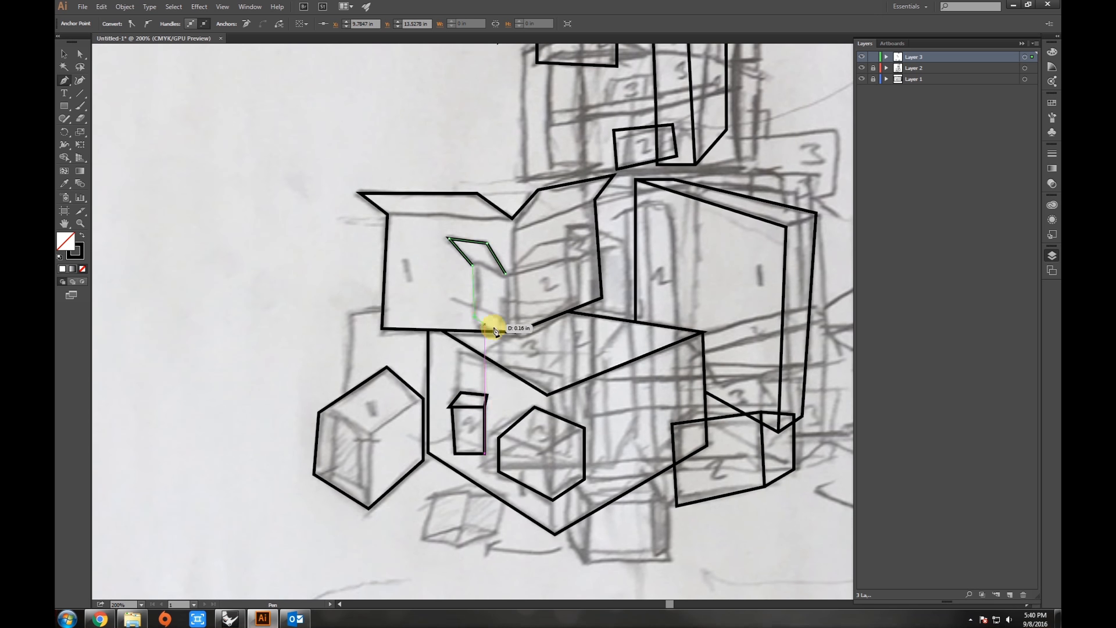
click(521, 342)
click(572, 313)
click(573, 262)
click(585, 240)
click(537, 246)
click(505, 273)
click(505, 273)
click(522, 343)
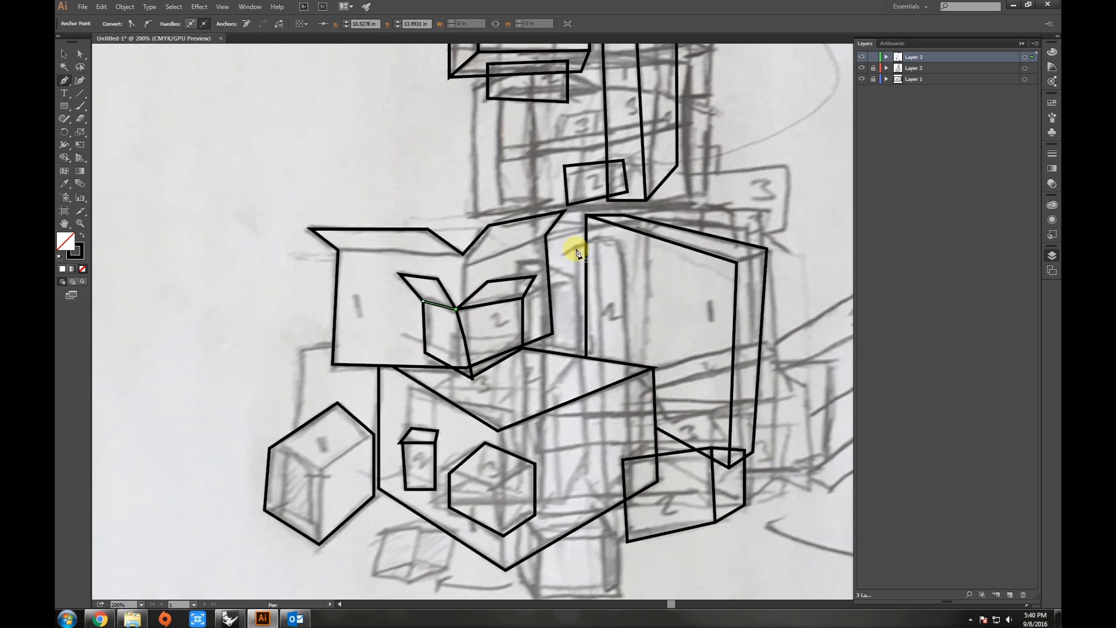
Trace the tall narrow box marked 2 along the near edge of the large panel box, with its front and side faces
click(572, 247)
click(586, 477)
click(602, 239)
click(602, 329)
key(v)
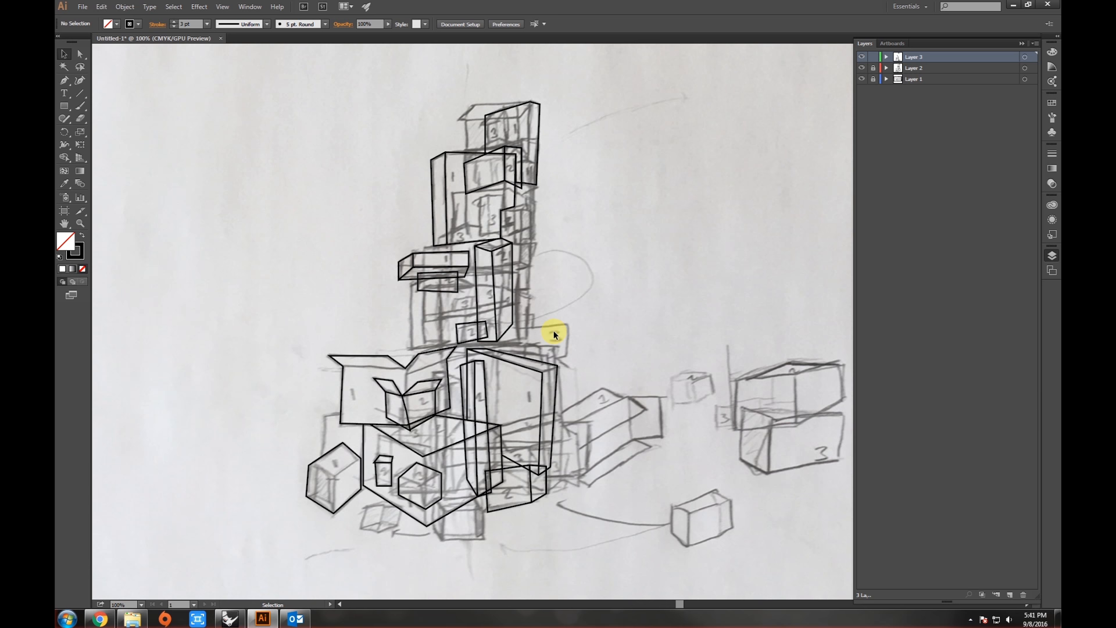
Lock Layer 3 to protect the traced second-level boxes
key(ctrl+minus)
key(ctrl+minus)
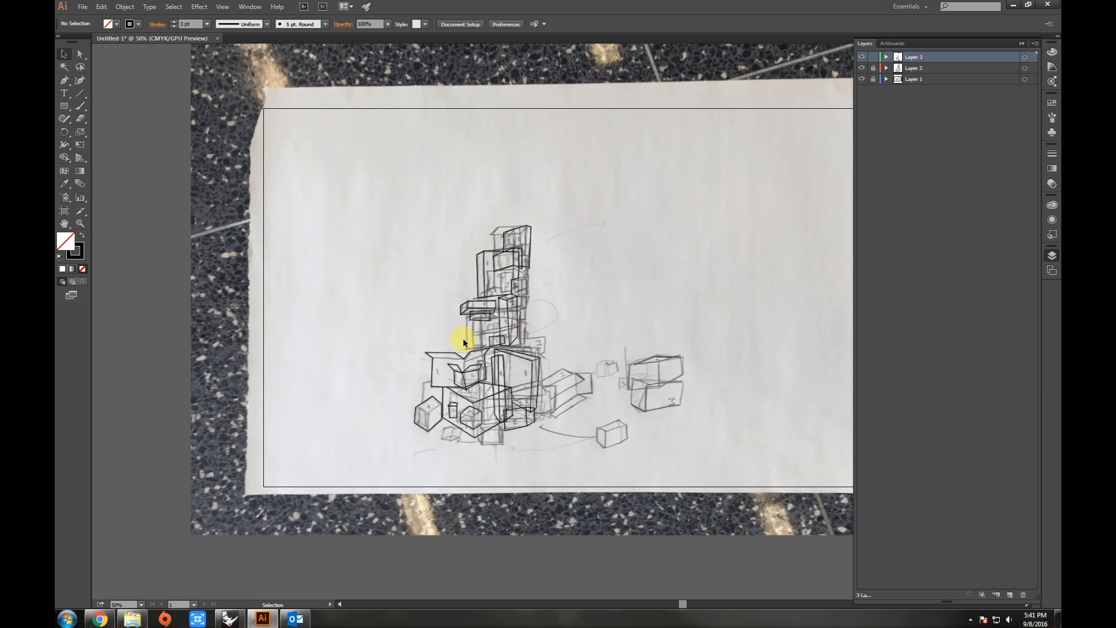
scroll(504, 279, up, 2)
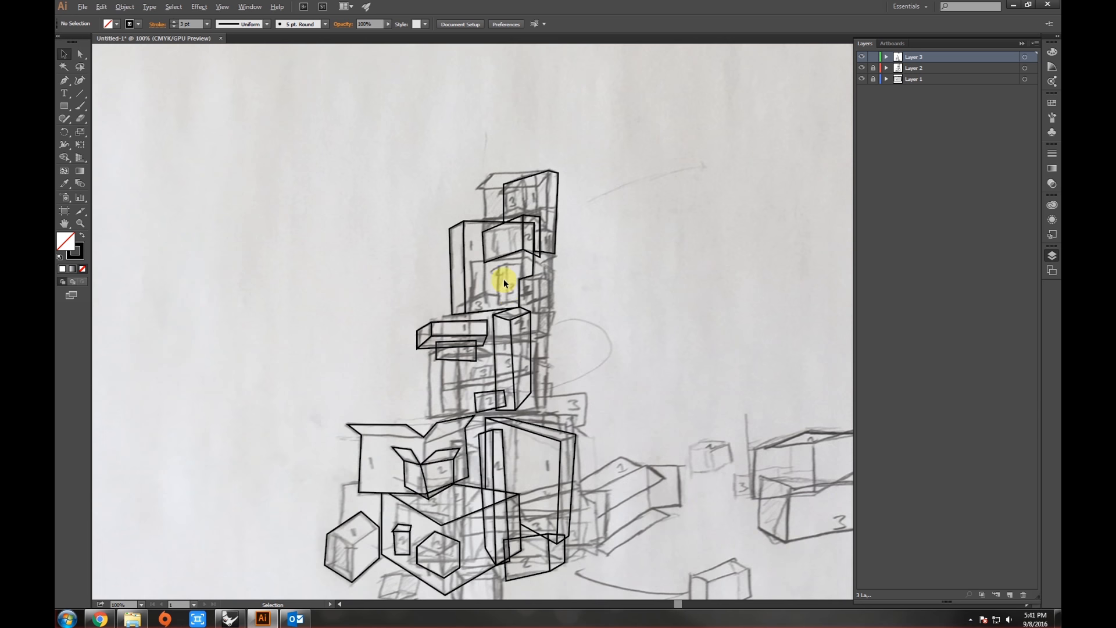
drag(507, 287, 533, 222)
click(873, 68)
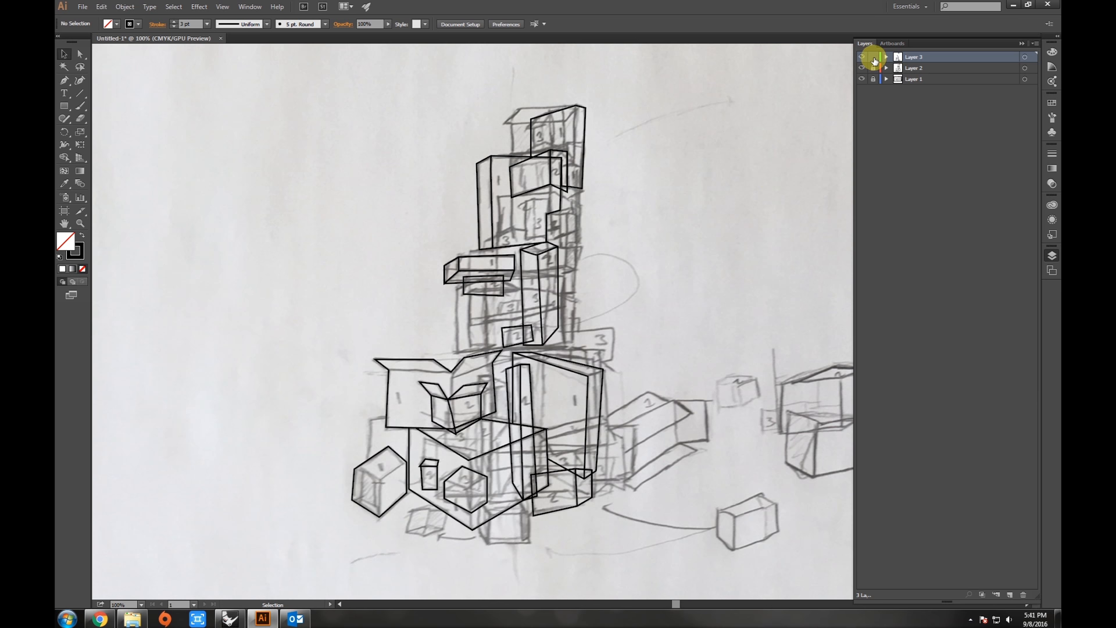
click(874, 57)
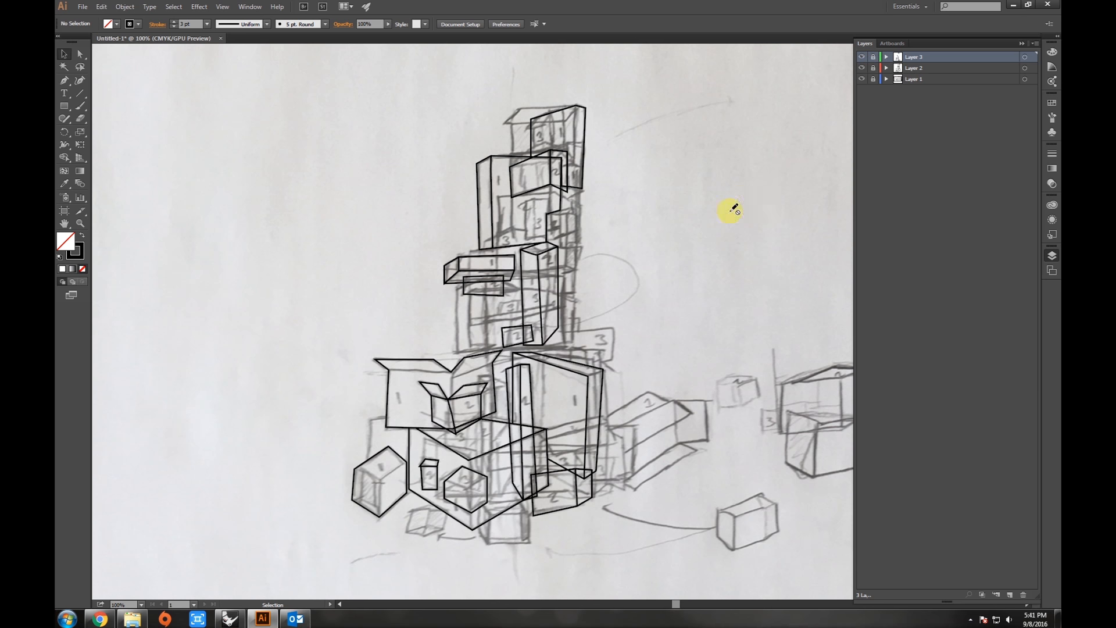
Hide the sketch photo on Layer 1 and add a new layer above Layer 3
key(ctrl+minus)
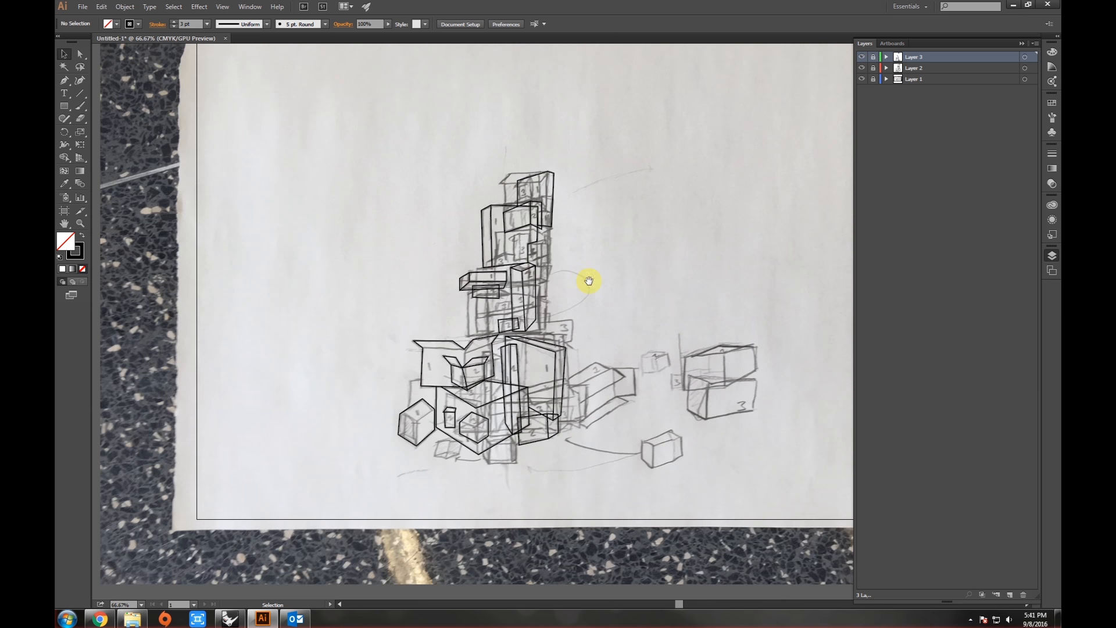
drag(589, 281, 584, 301)
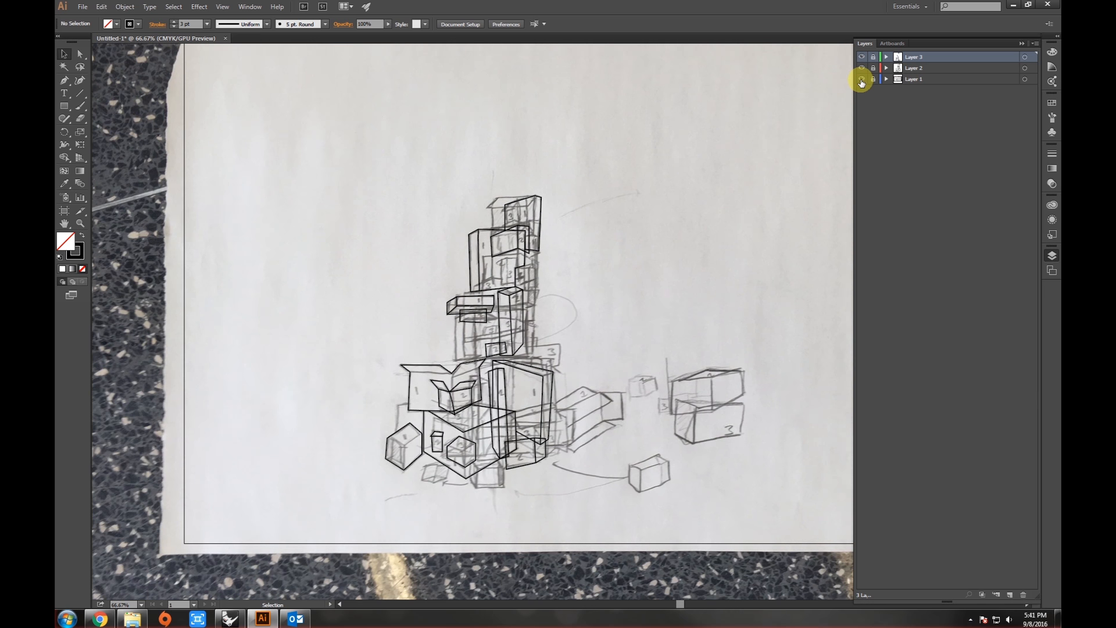
click(862, 79)
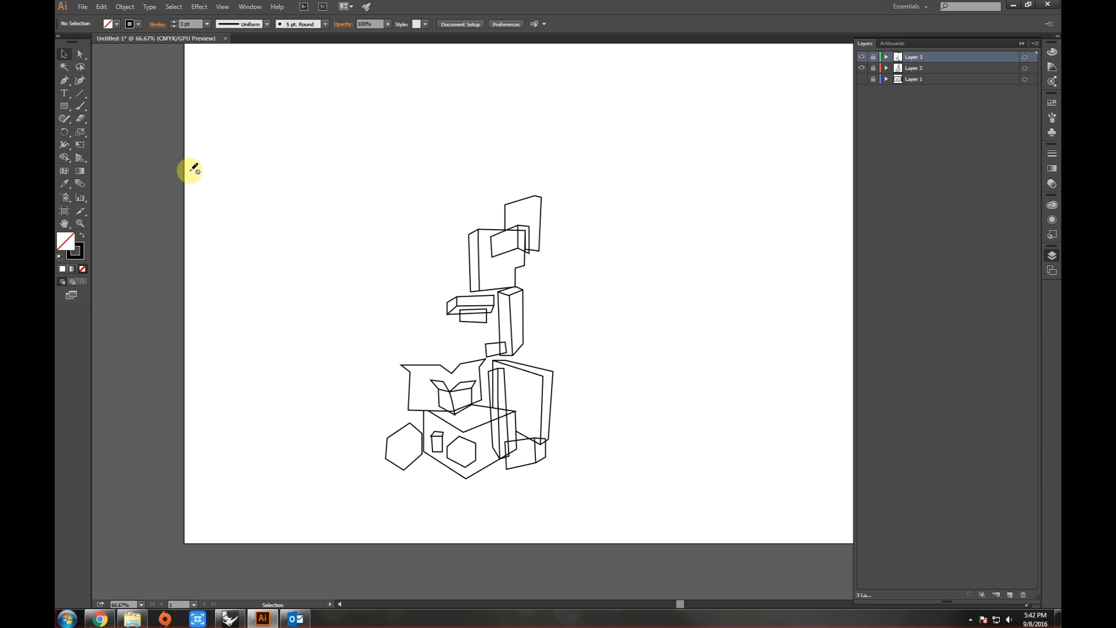
click(1009, 594)
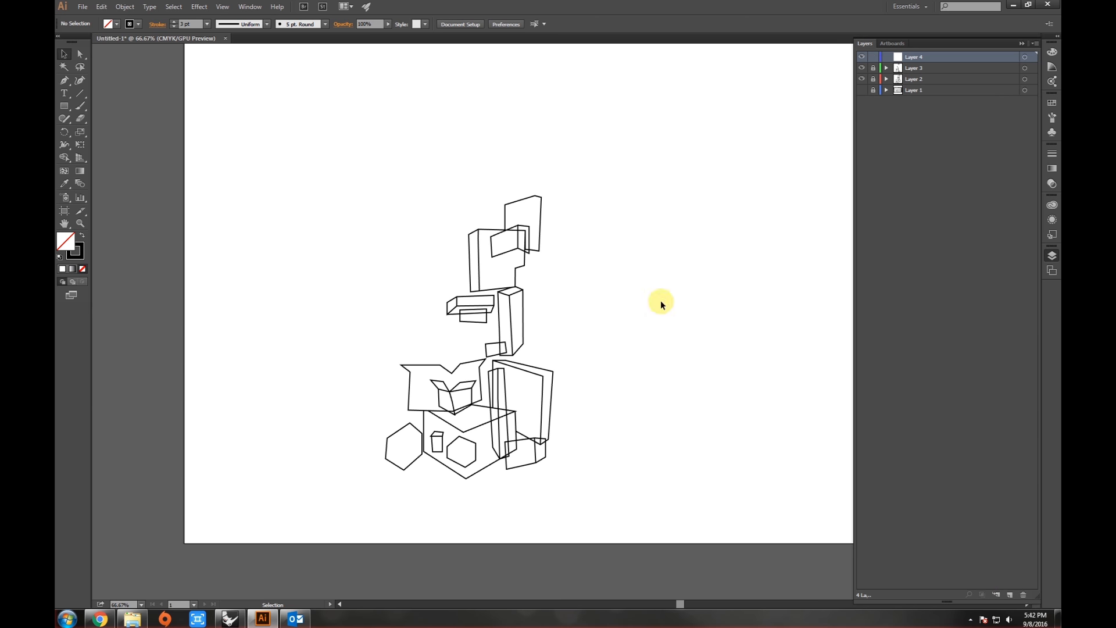
Draw a straight Pen line on Layer 4 along the upper edge of the topmost box's front face
drag(570, 270, 602, 322)
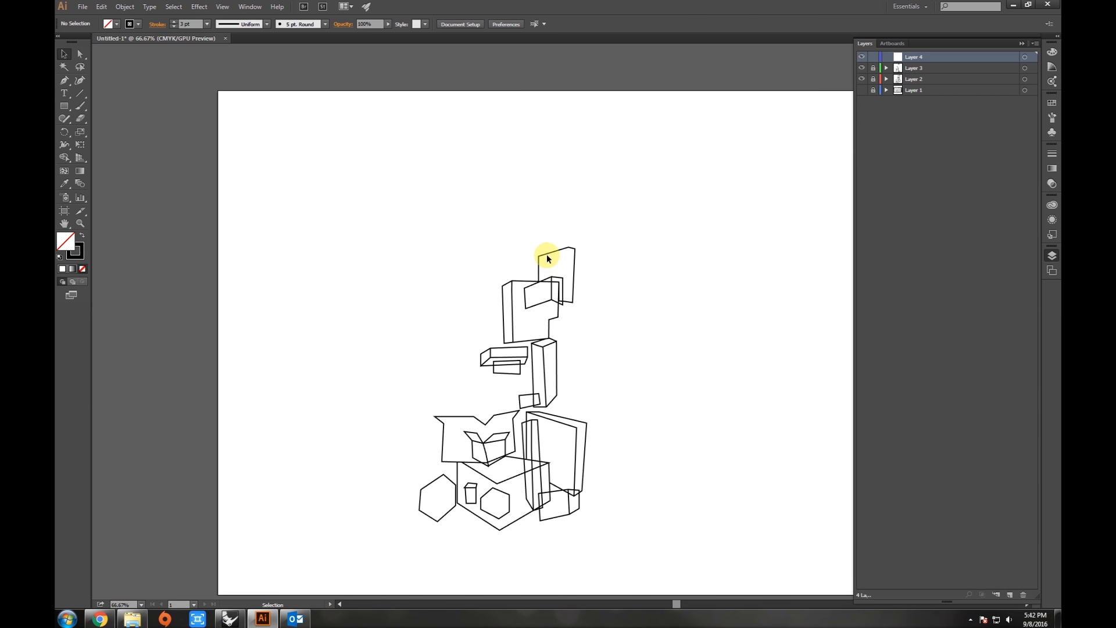
click(63, 81)
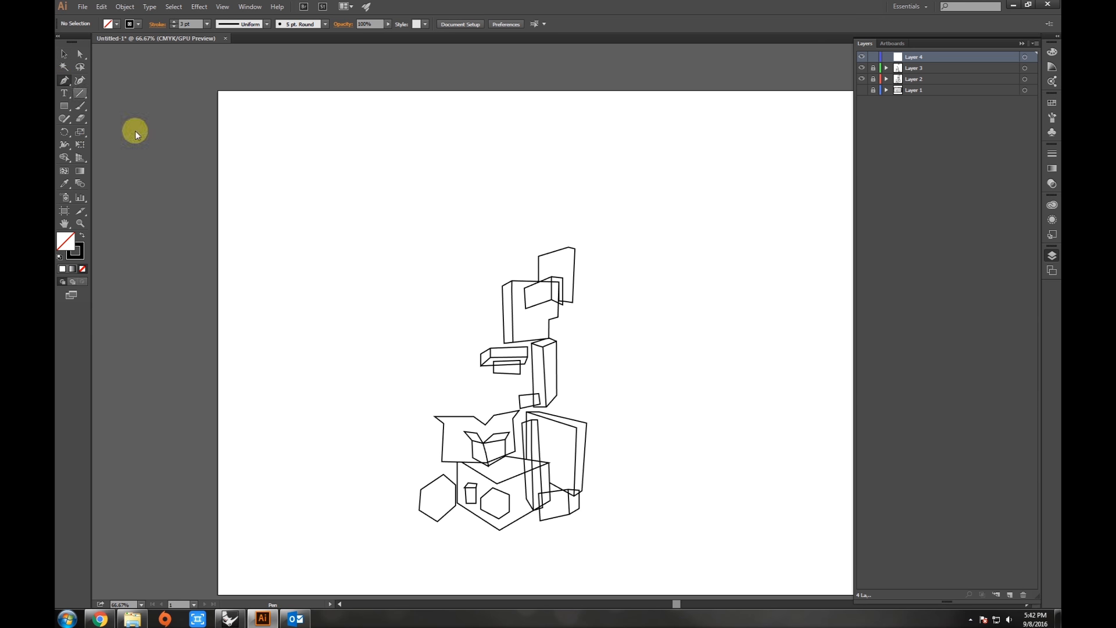
click(539, 255)
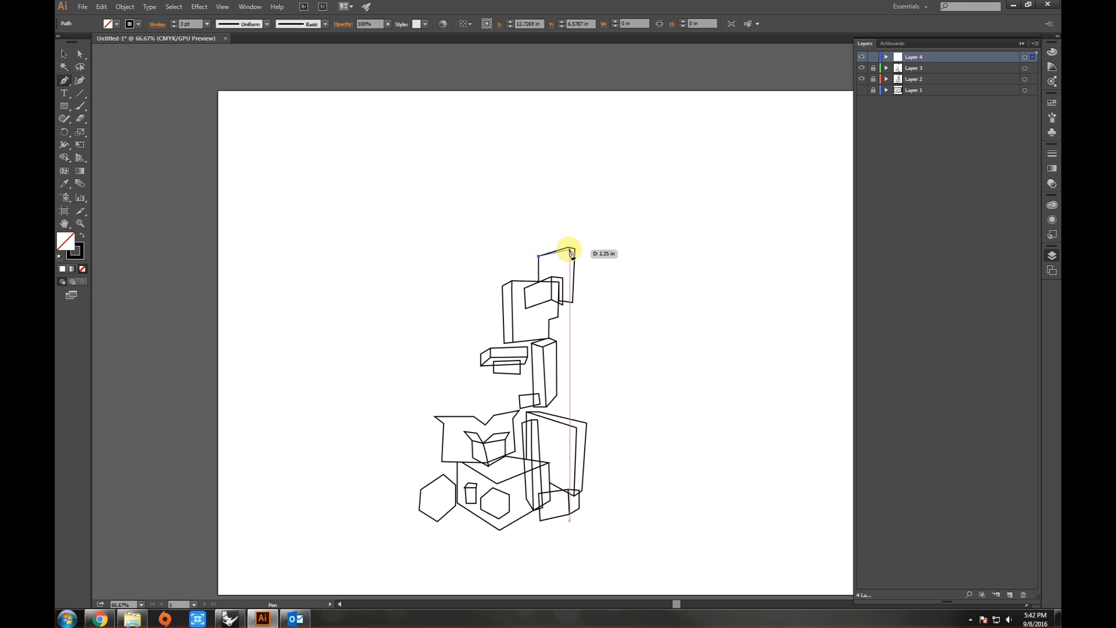
click(568, 249)
Extend the right end of the new line along the edge's direction until it passes the artboard's right side
key(a)
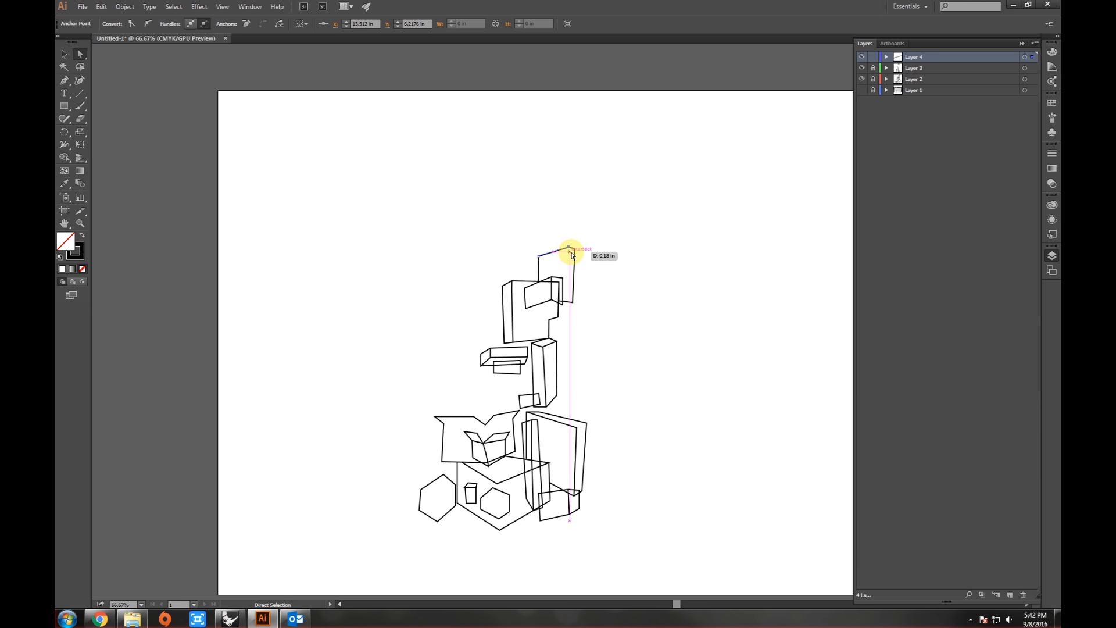
drag(571, 249, 783, 186)
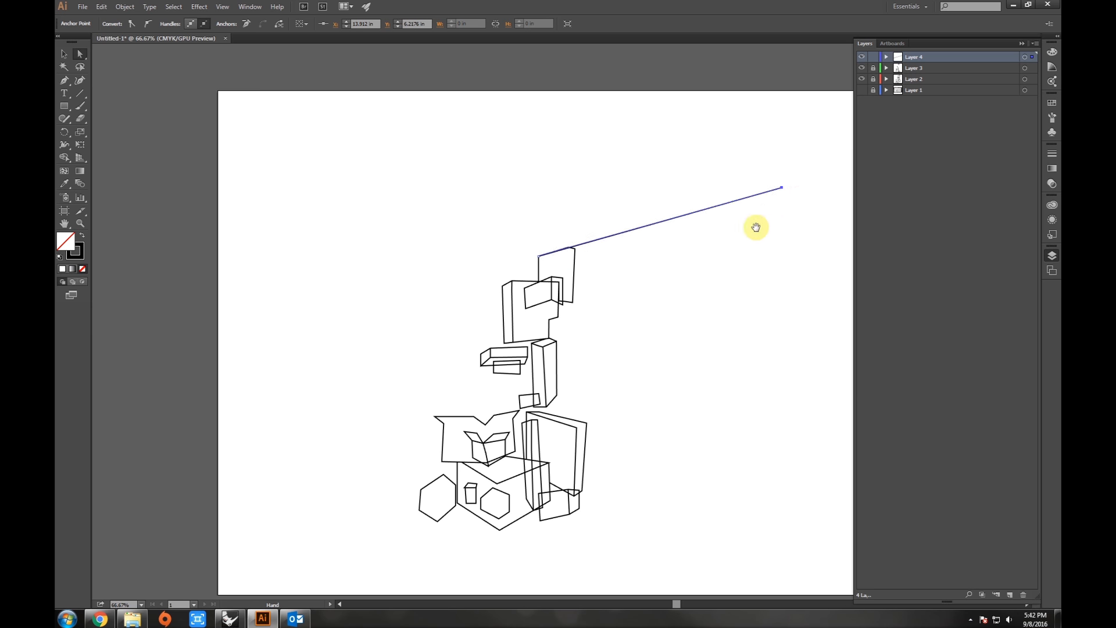
drag(756, 227, 589, 269)
drag(617, 229, 925, 132)
drag(702, 298, 500, 312)
scroll(556, 244, down, 1)
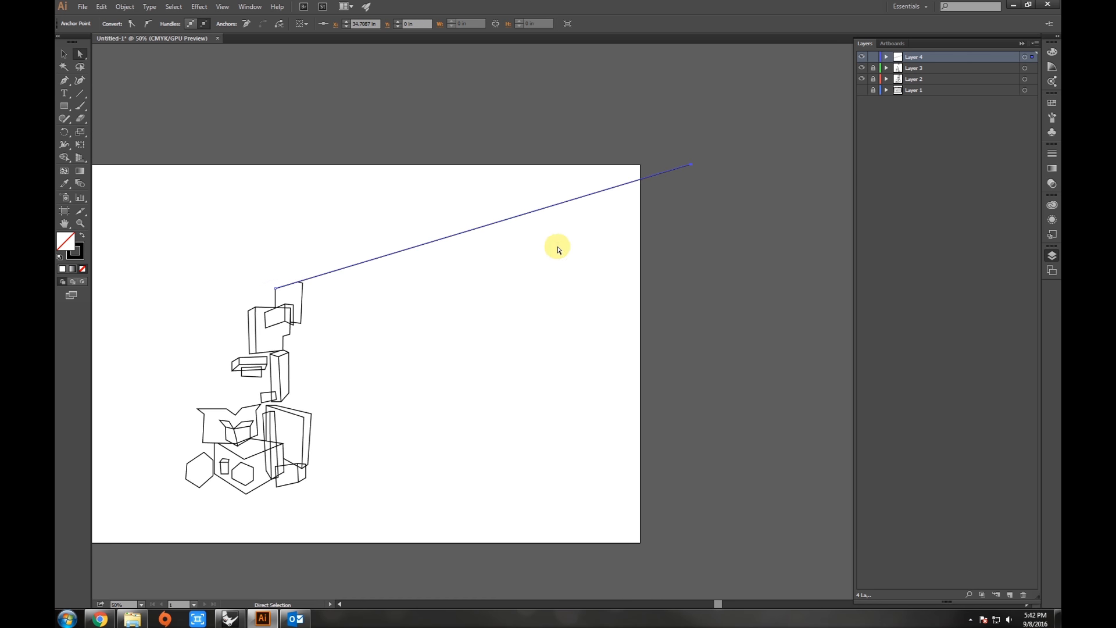
Extend the line's other end along the same slope to the artboard's left side, and deselect it
drag(276, 306, 127, 365)
click(370, 293)
click(325, 273)
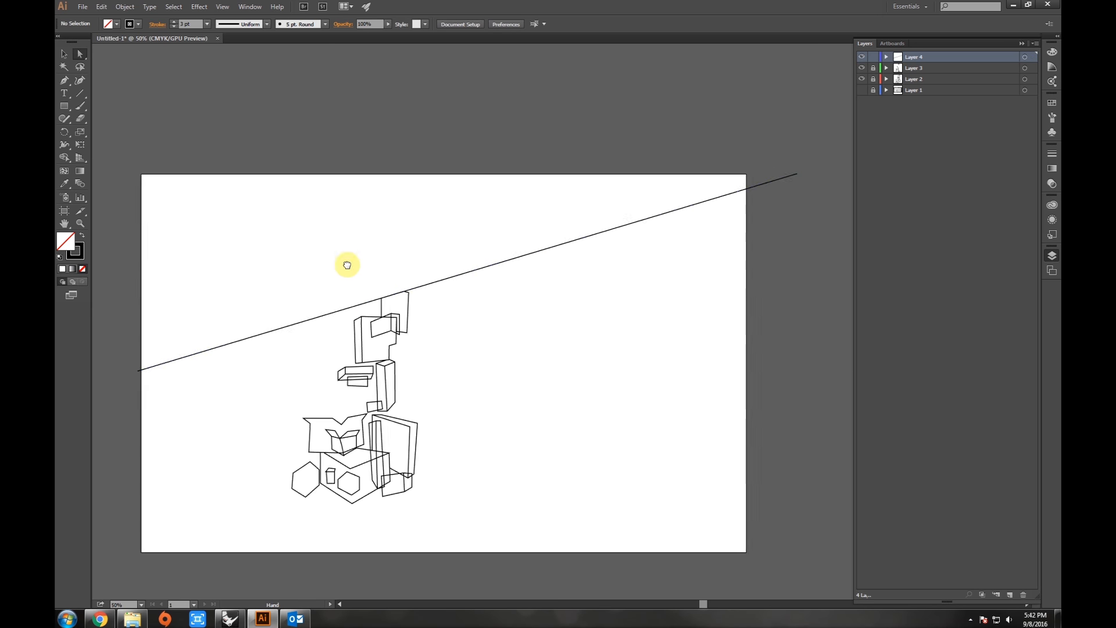
Draw a short Pen line along the receding upper edge of the topmost box's side face
scroll(244, 227, left, 2)
click(63, 80)
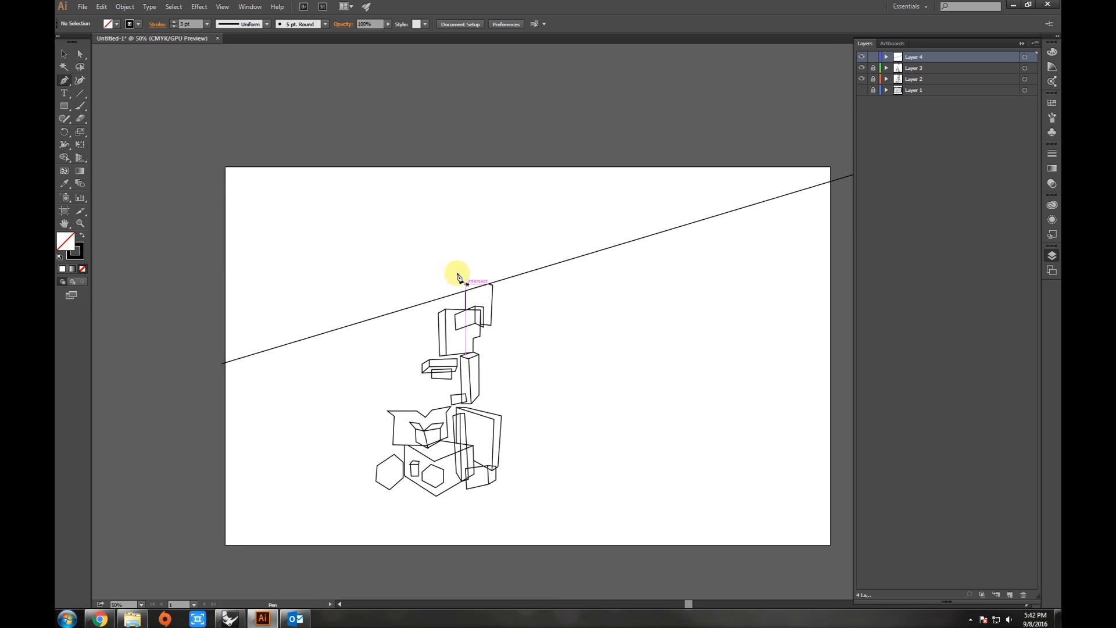
click(492, 285)
scroll(498, 292, up, 4)
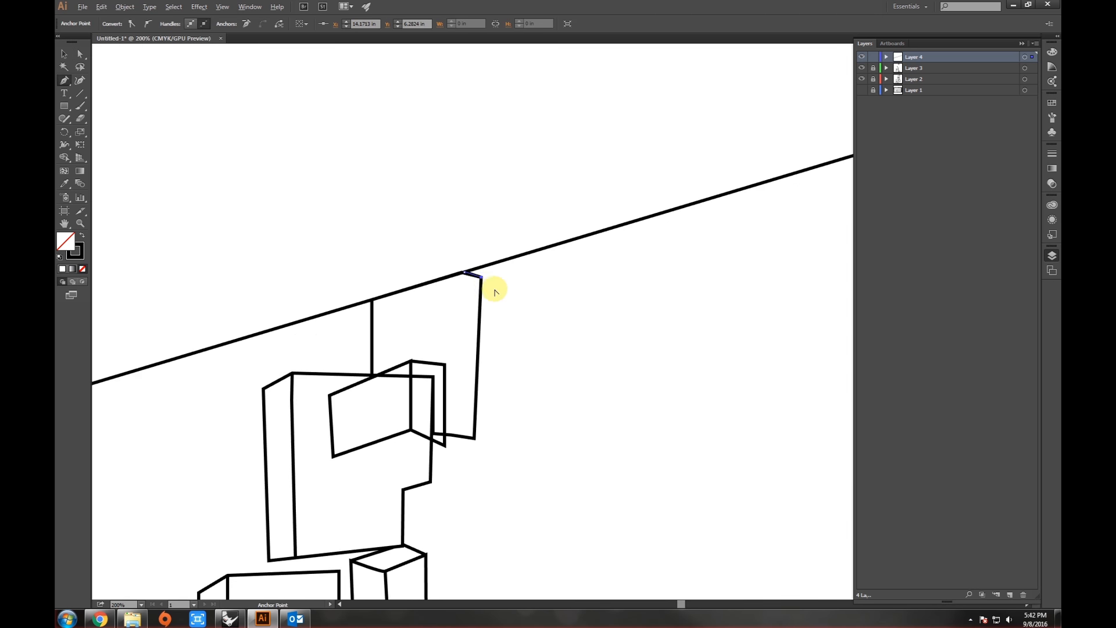
Extend the left end of the short side-edge line along its slope until it passes the artboard's left side
drag(453, 262, 251, 208)
key(ctrl+z)
drag(236, 256, 262, 256)
scroll(560, 356, down, 4)
scroll(608, 364, up, 4)
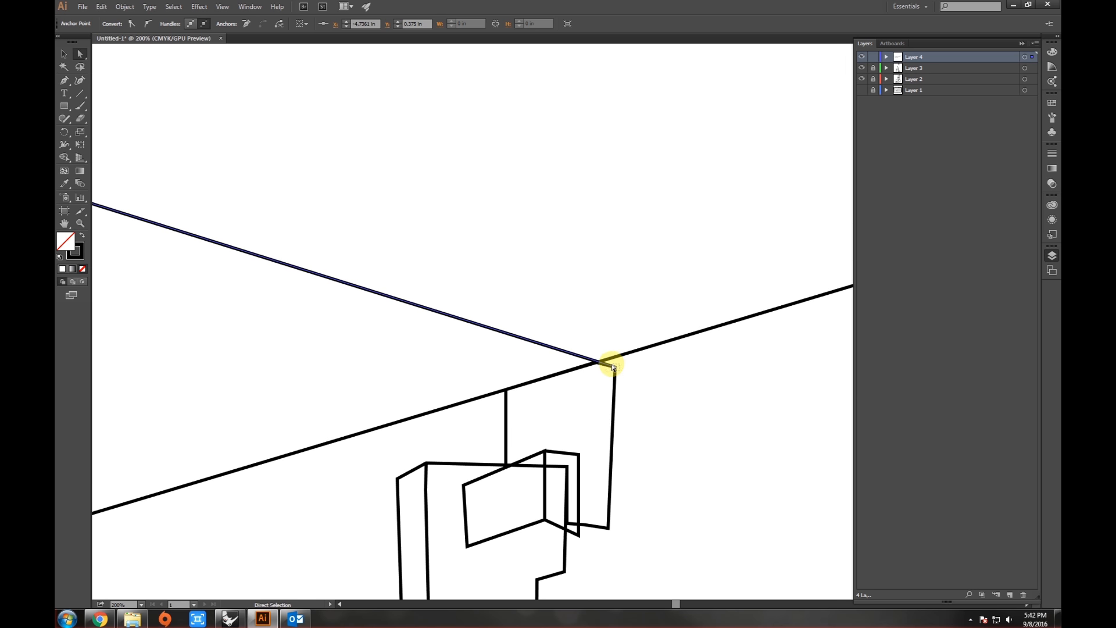
Extend the side-edge line's right end down its slope across the right half of the artboard, and deselect it
scroll(613, 366, down, 3)
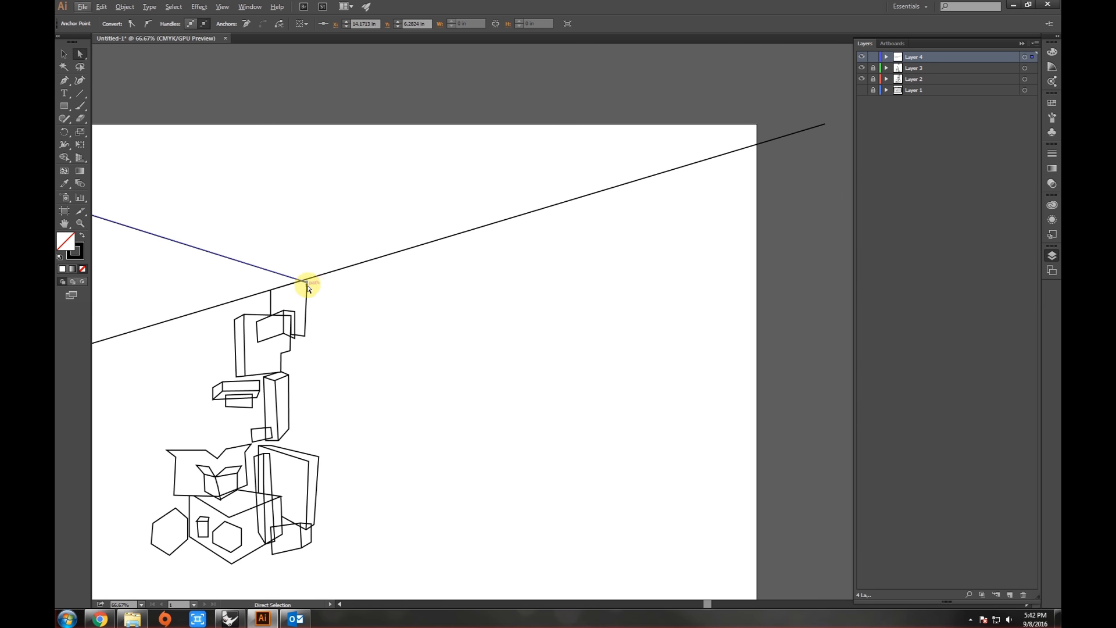
drag(308, 287, 800, 437)
click(524, 429)
drag(523, 428, 672, 435)
scroll(482, 397, down, 1)
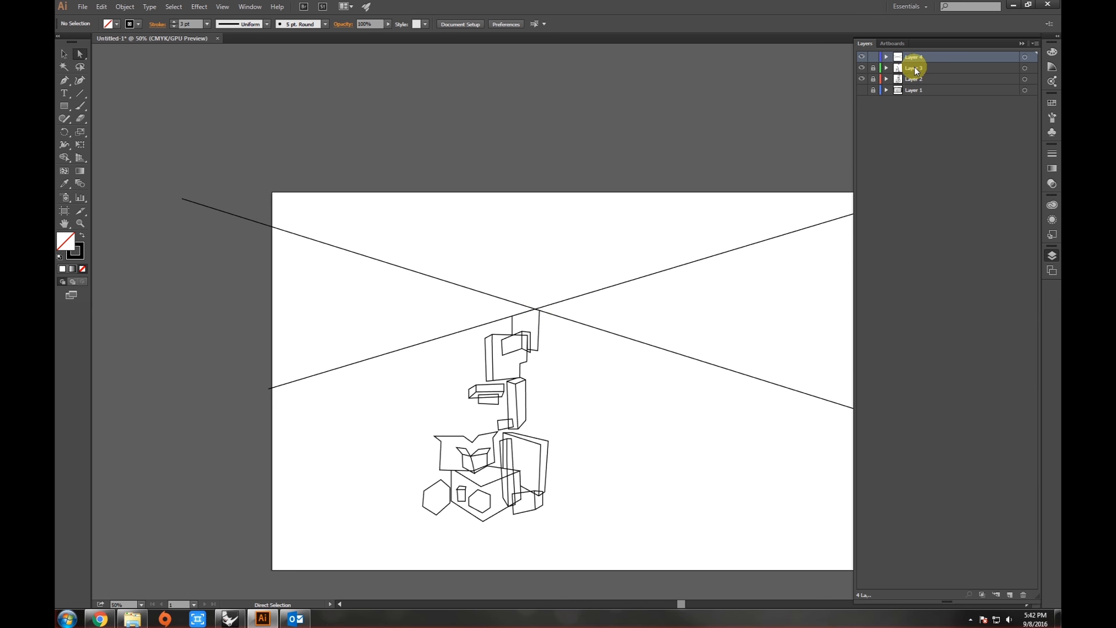
Unlock Layer 3, set the stroke weight of all its small-box outlines to 1 pt, and lock the layer again
click(873, 68)
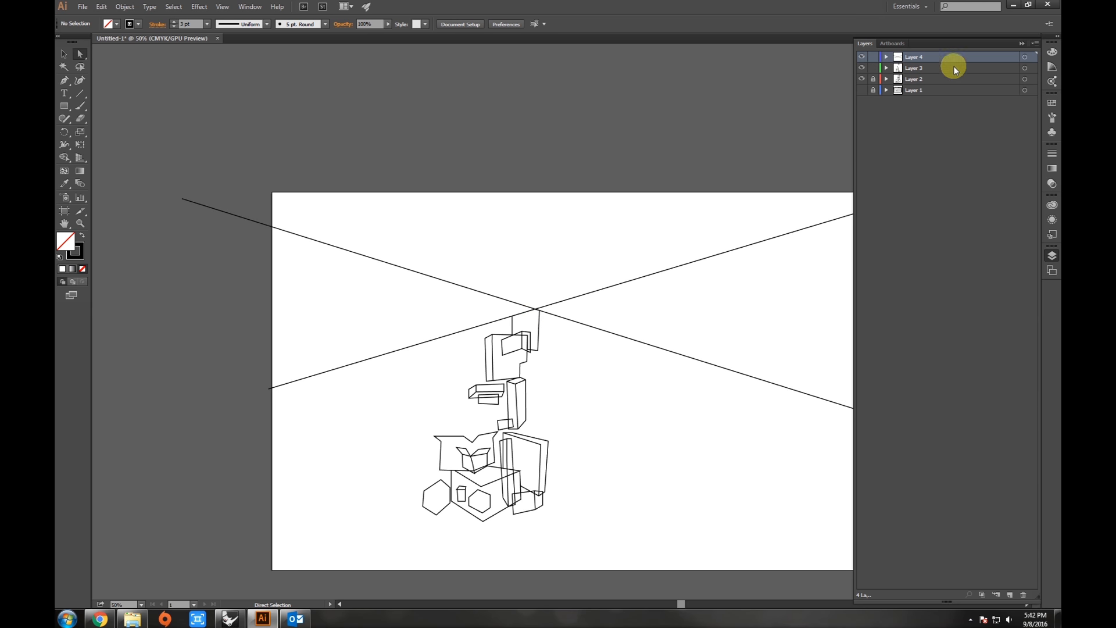
click(1025, 68)
drag(540, 337, 512, 327)
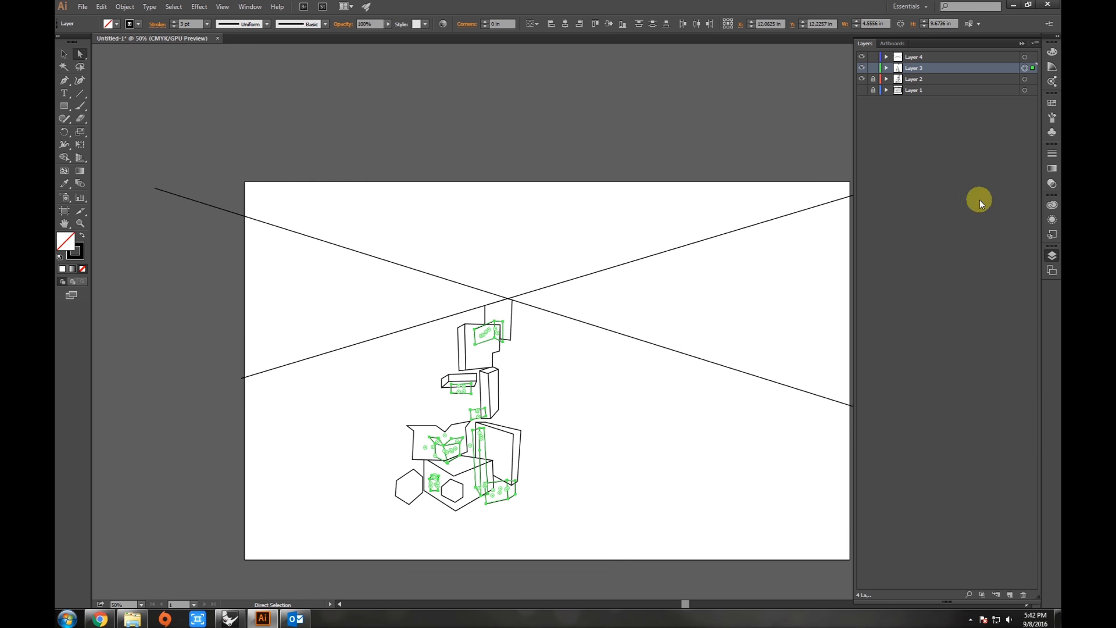
click(176, 28)
click(175, 27)
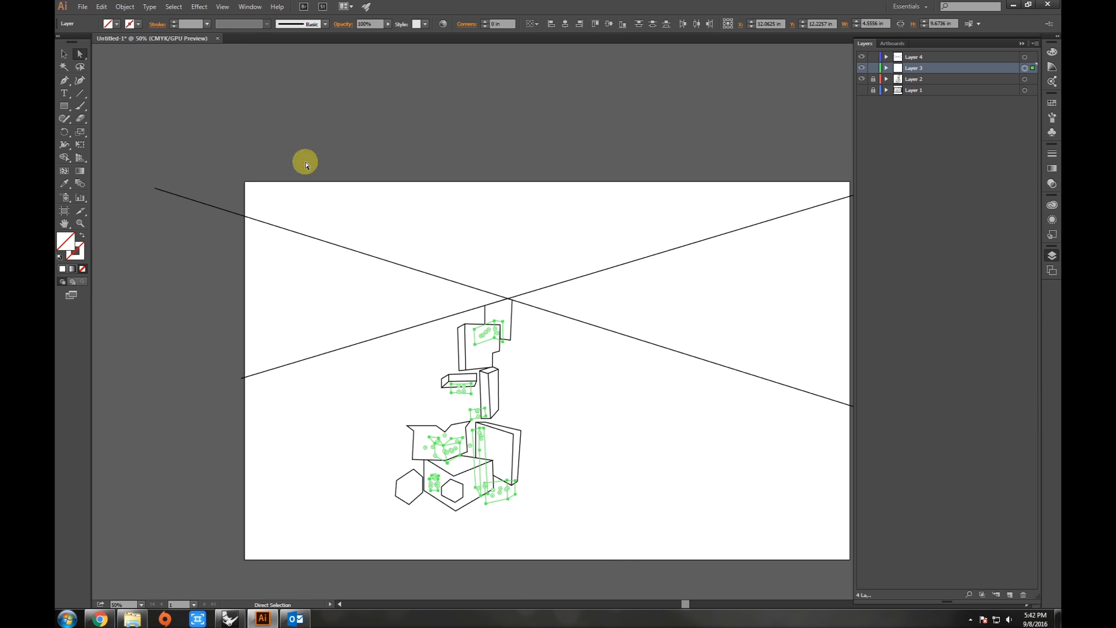
click(176, 23)
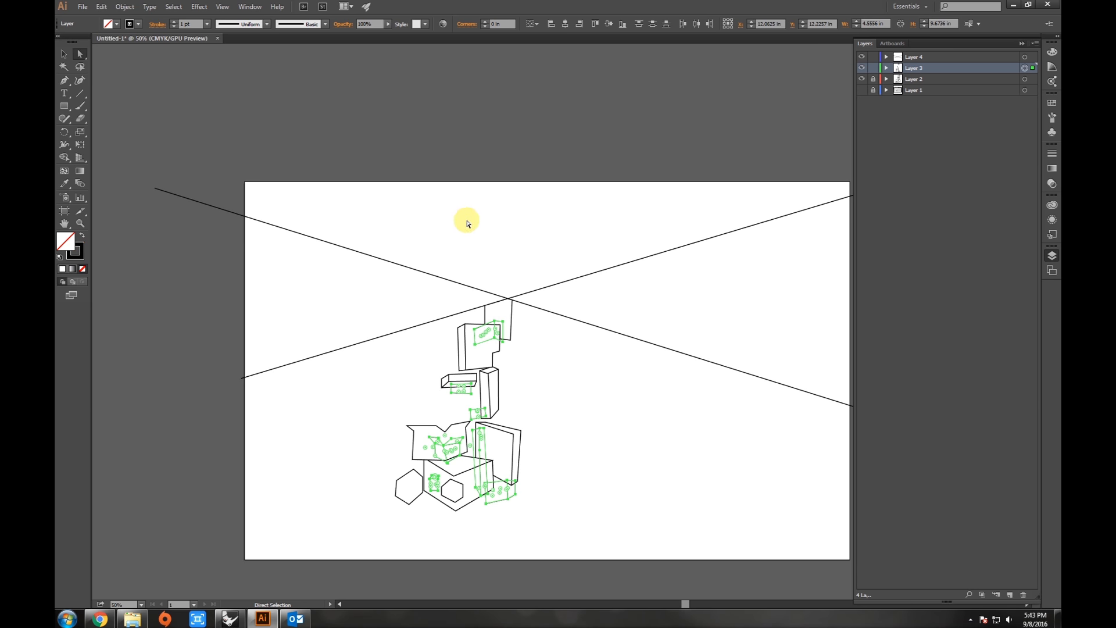
click(875, 69)
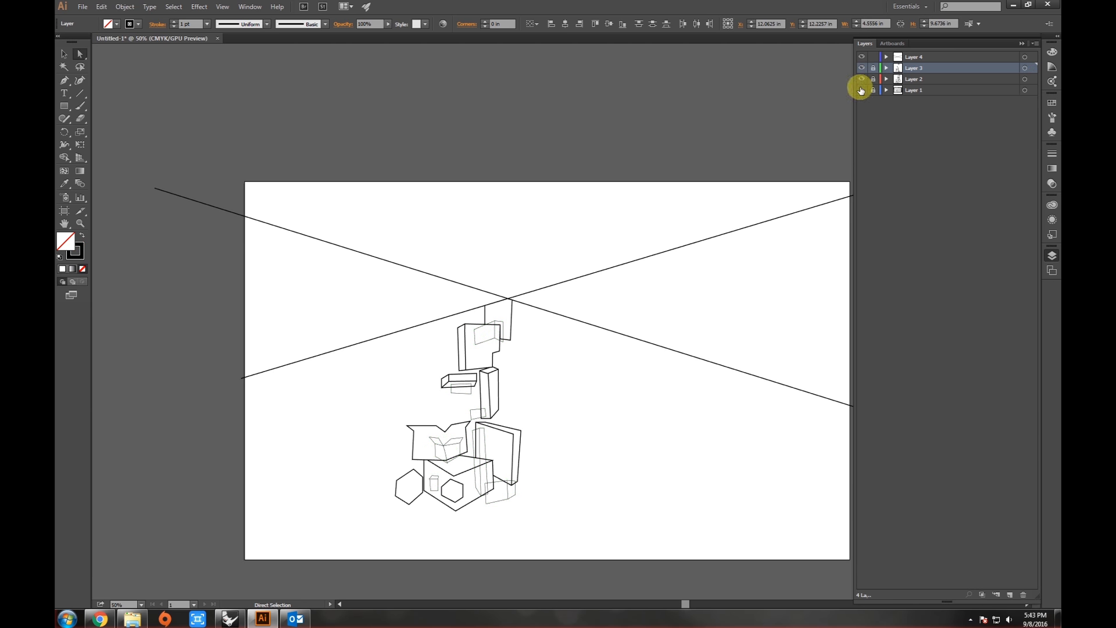
On Layer 4, draw a Pen line down the topmost box's outer vertical edge, extend its lower end past the artboard's bottom, and deselect it
scroll(518, 347, up, 2)
drag(521, 346, 580, 339)
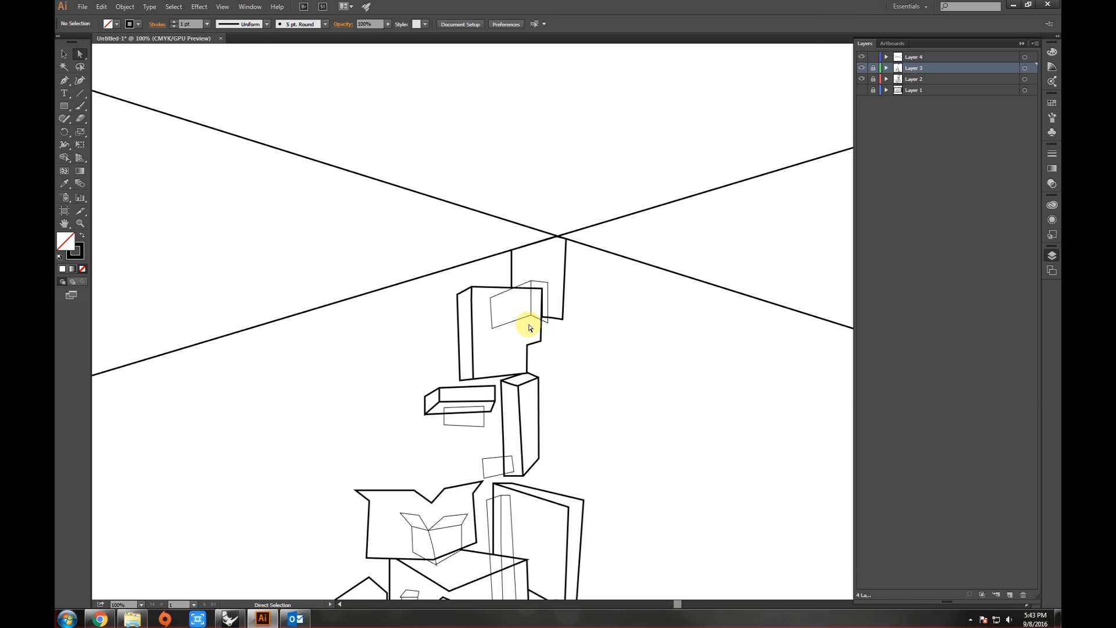
drag(551, 284, 545, 327)
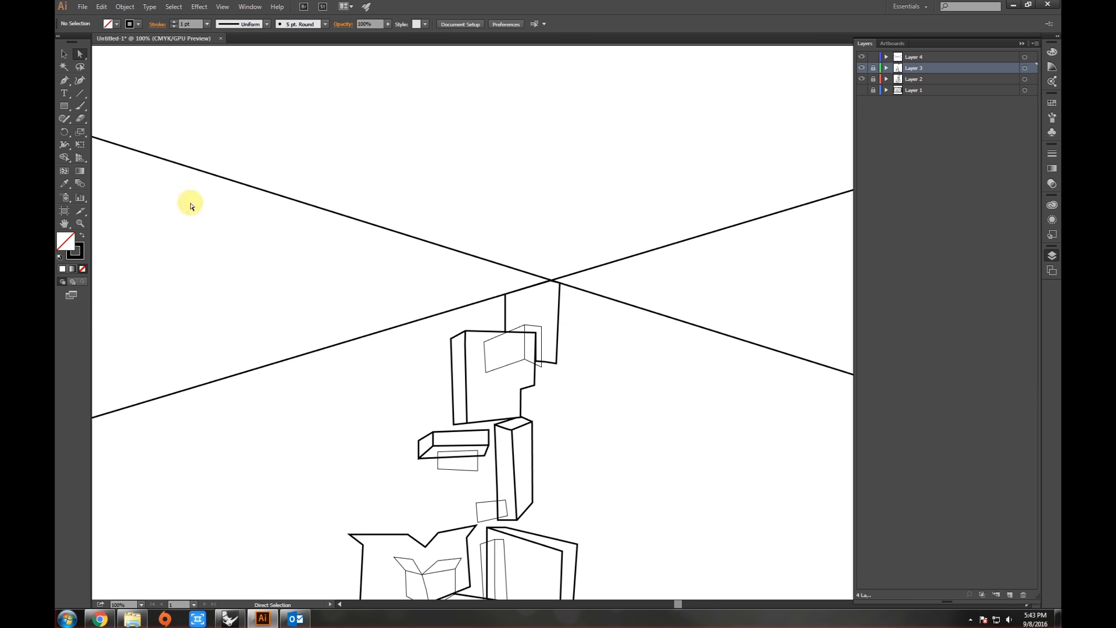
click(64, 80)
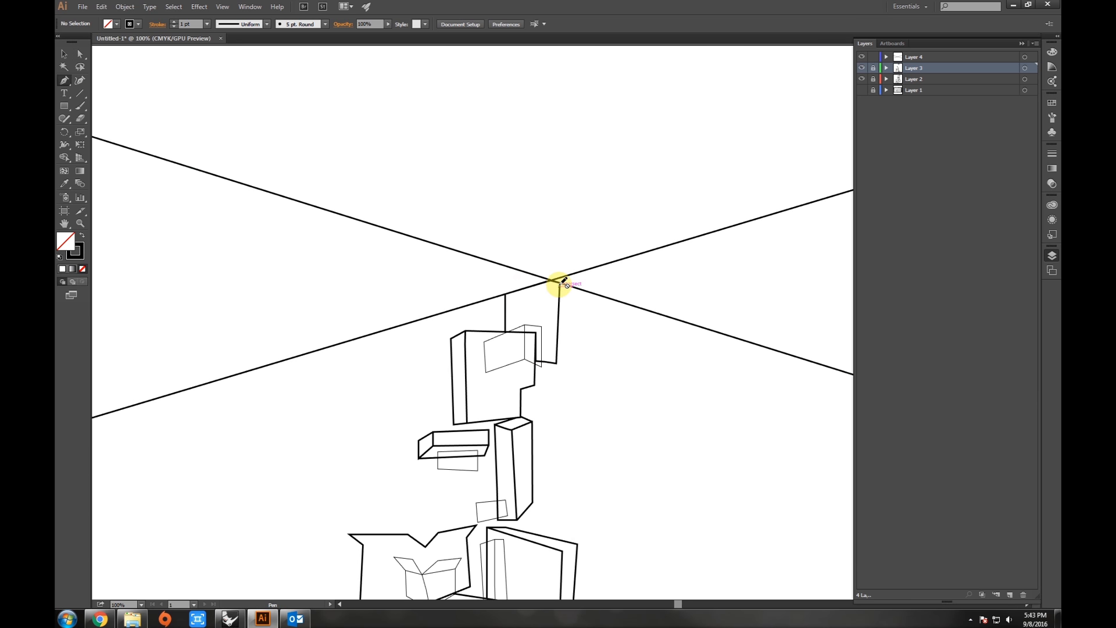
click(921, 58)
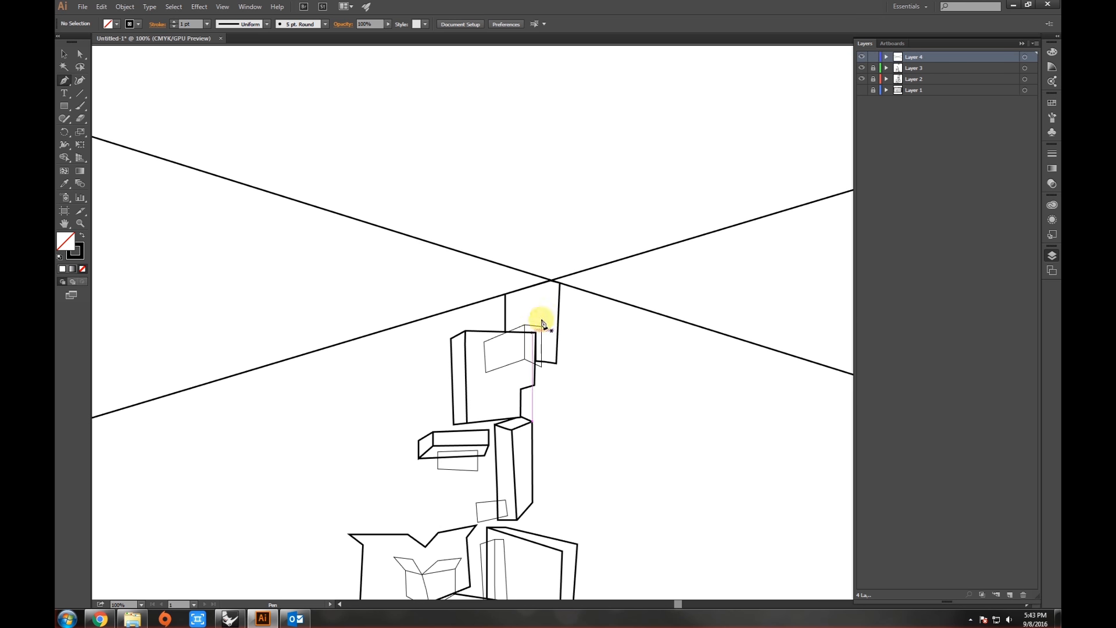
click(560, 283)
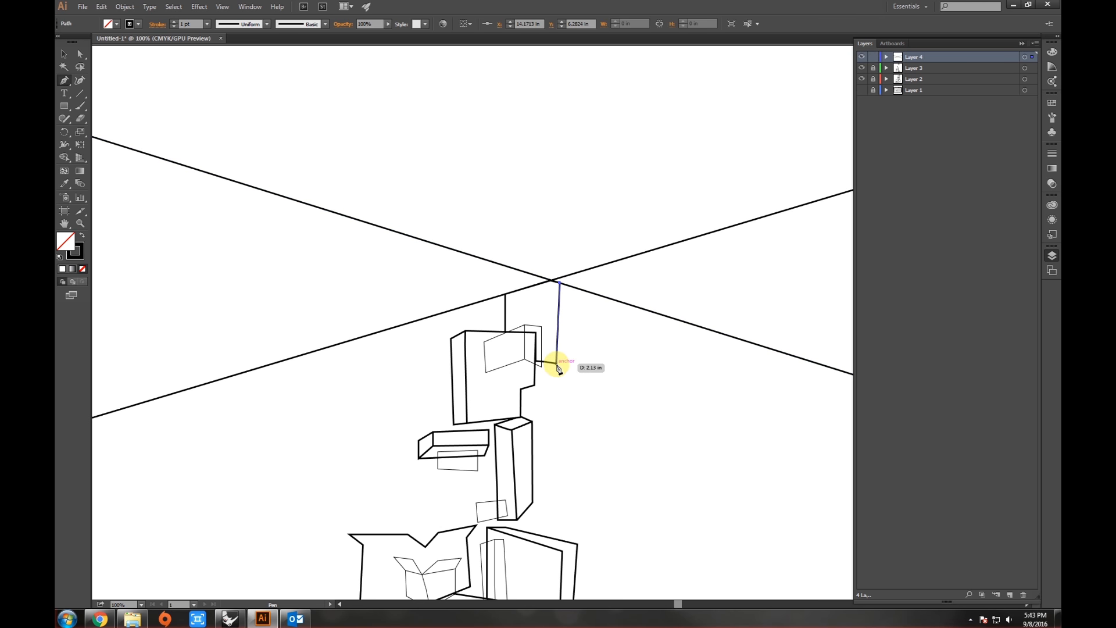
key(a)
drag(555, 363, 542, 519)
key(ctrl+minus)
key(ctrl+minus)
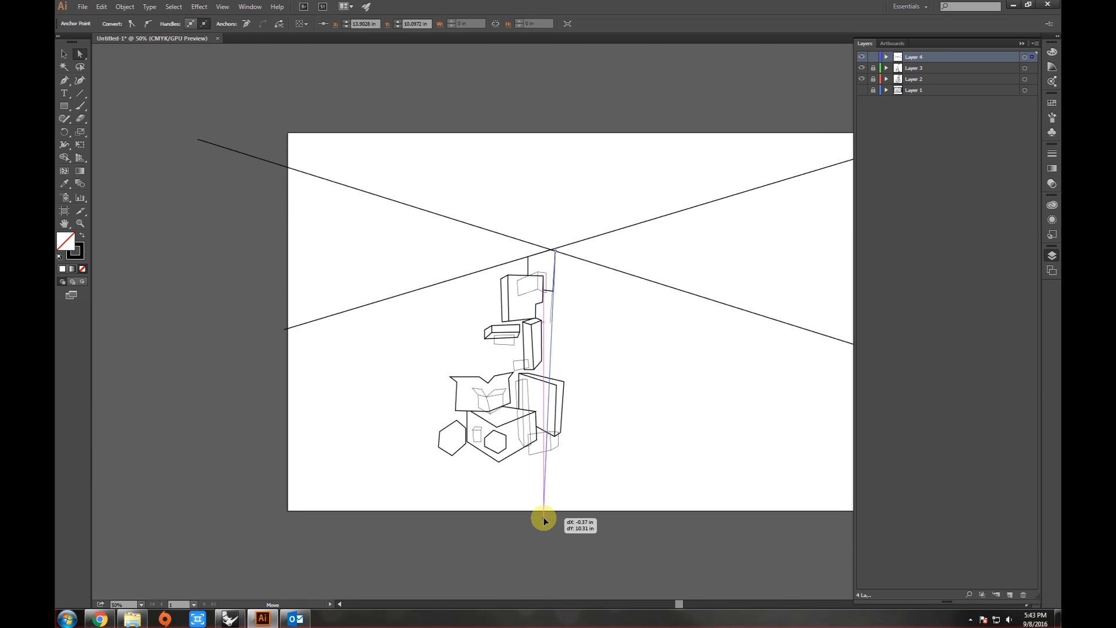
click(603, 394)
drag(603, 394, 596, 339)
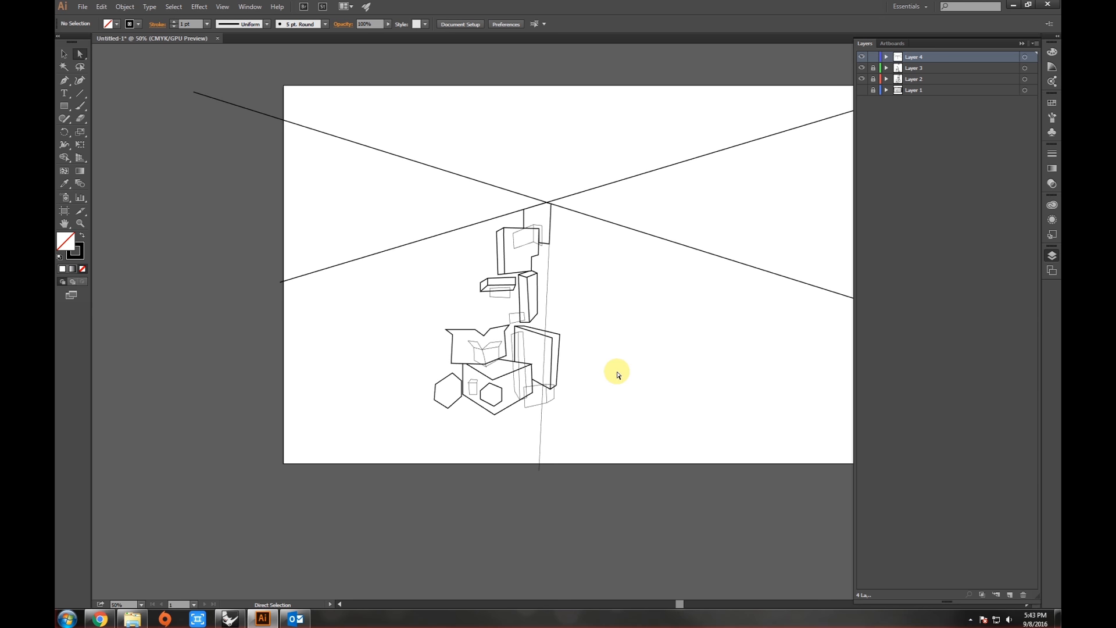
Match the new vertical guide line's stroke to the existing diagonal guide with the Eyedropper, and deselect it
key(v)
click(544, 283)
key(i)
click(601, 220)
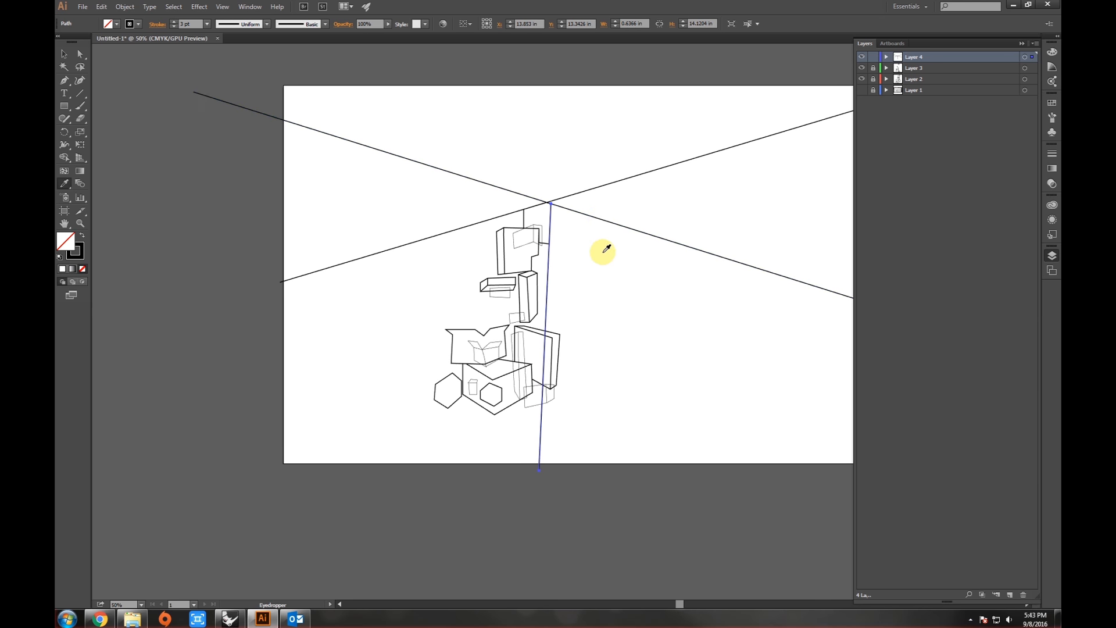
key(v)
click(582, 291)
Extend the vertical guide line's upper end along its slope past the artboard's top edge, and deselect it
key(p)
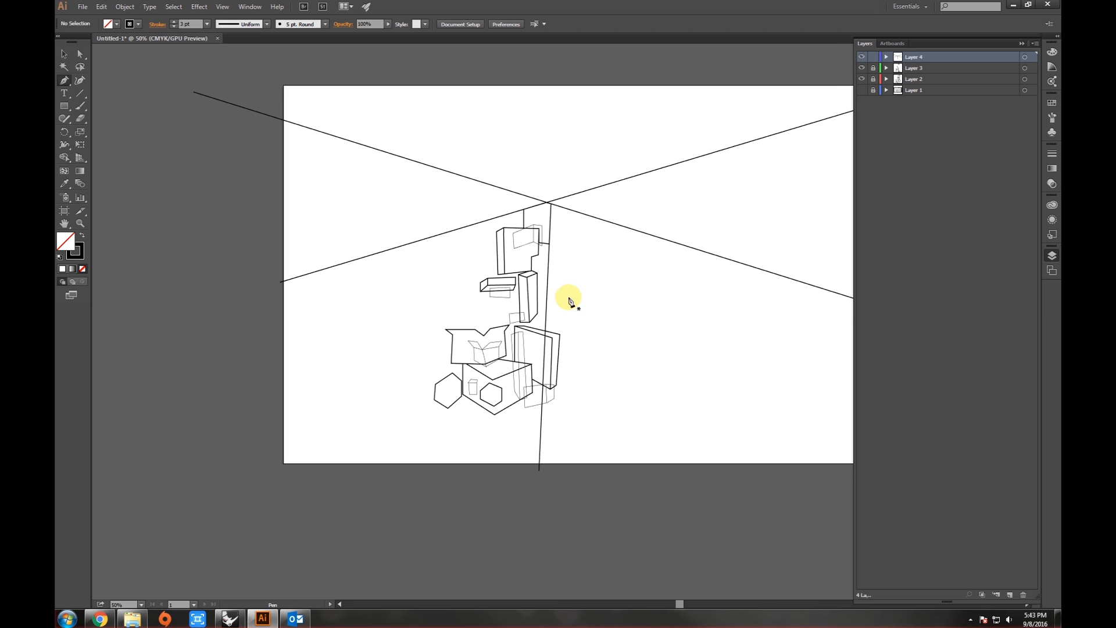
scroll(543, 256, up, 2)
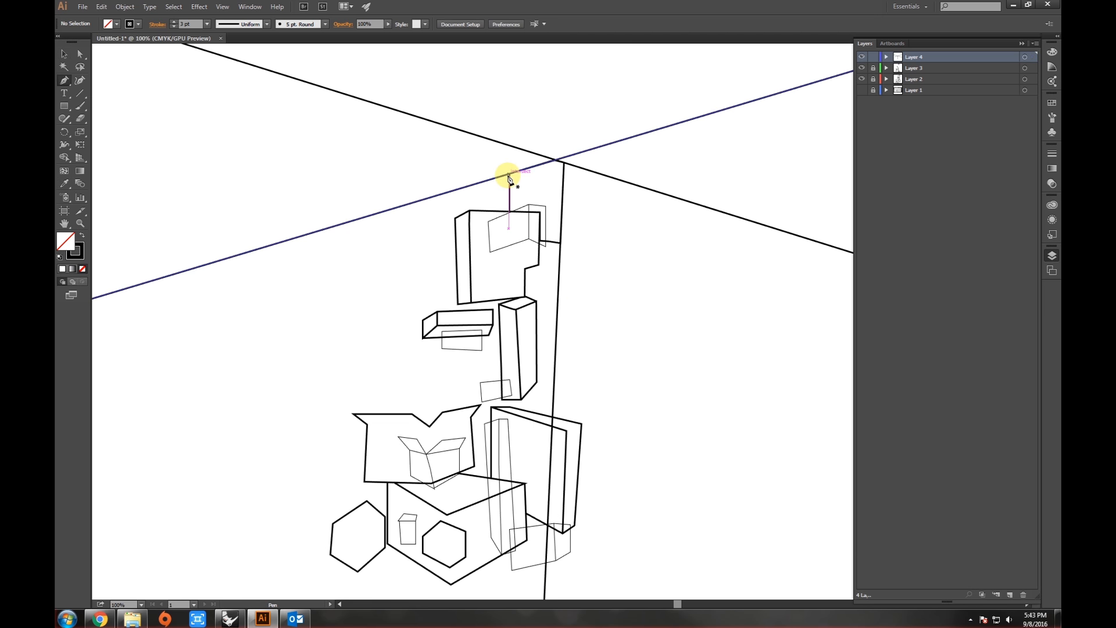
key(a)
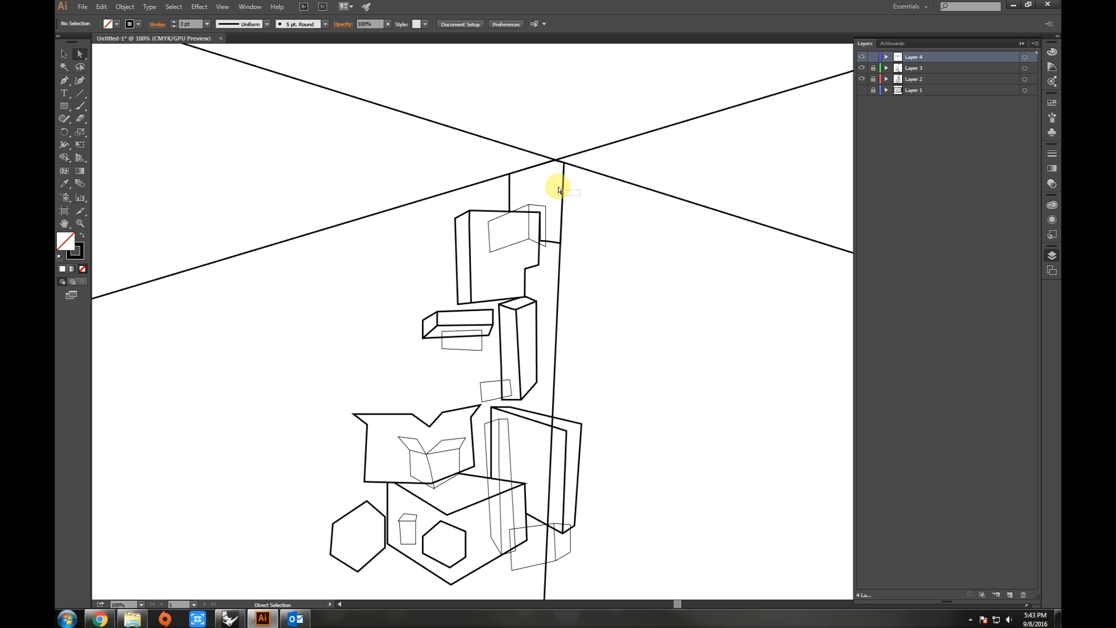
click(564, 164)
scroll(571, 187, down, 2)
scroll(578, 208, up, 3)
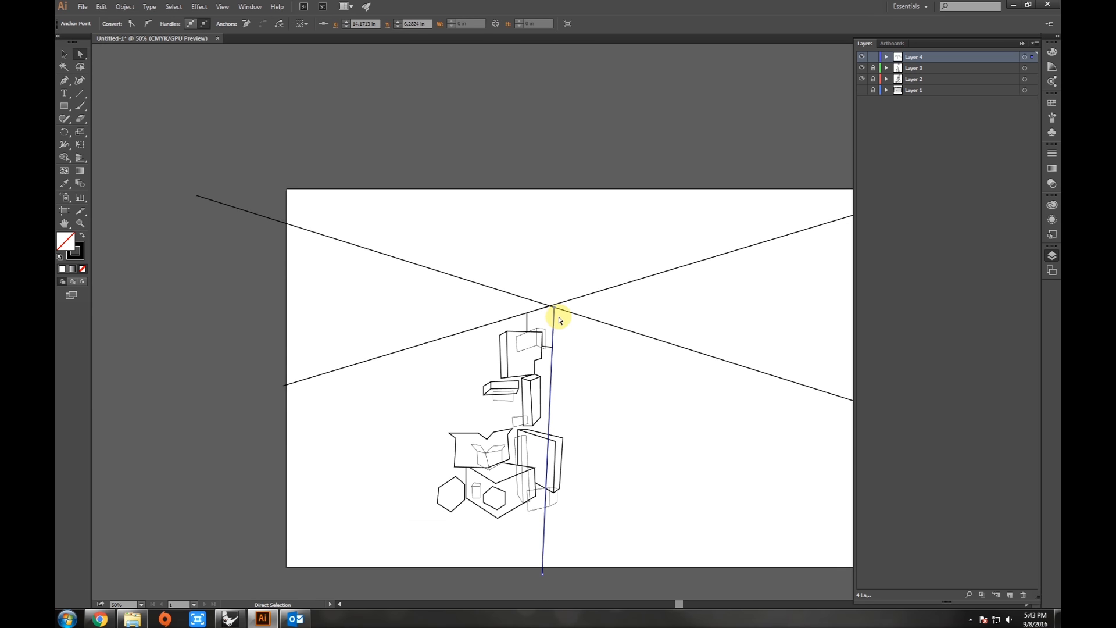
drag(553, 306, 560, 166)
click(586, 239)
drag(578, 362, 588, 306)
scroll(588, 290, up, 2)
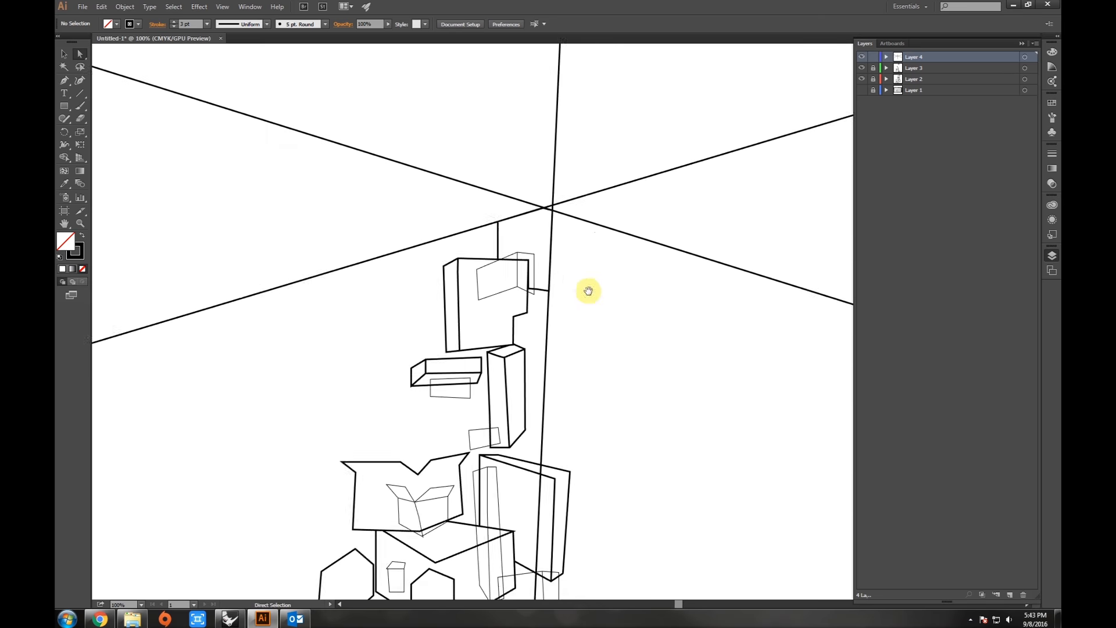
Draw more Pen guide lines along the remaining edges of the large boxes, each extended beyond the artboard
scroll(588, 290, down, 3)
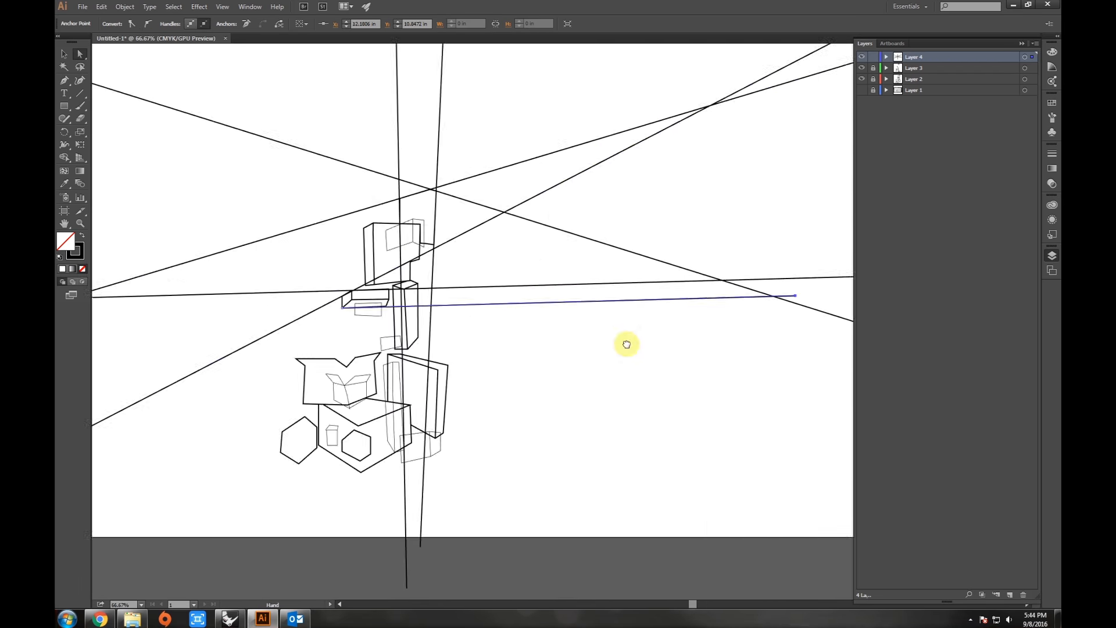
click(377, 550)
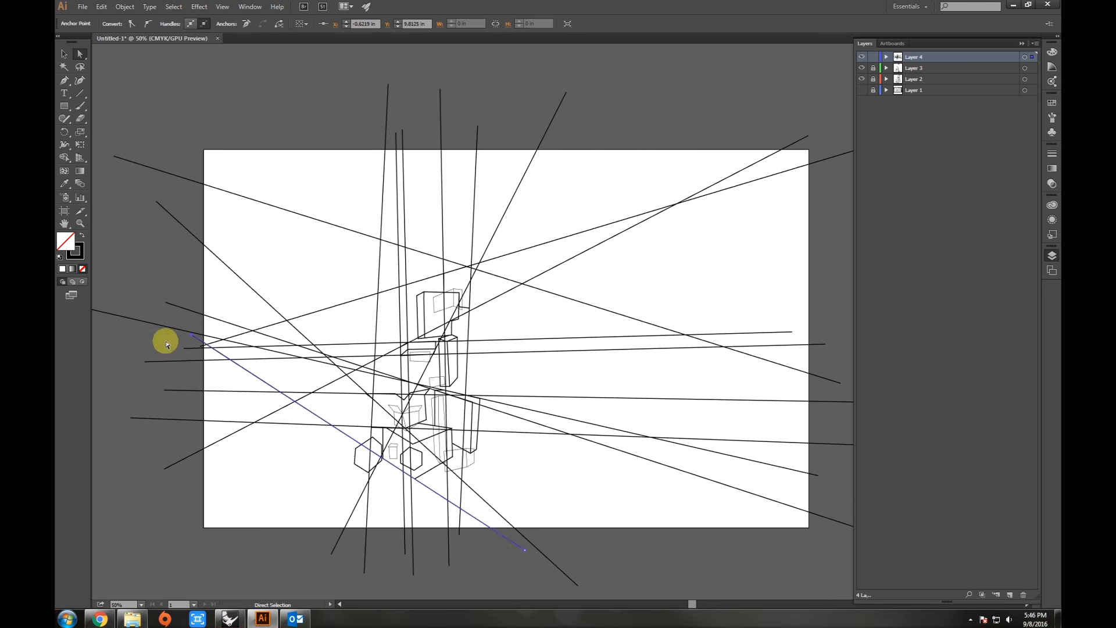
click(65, 82)
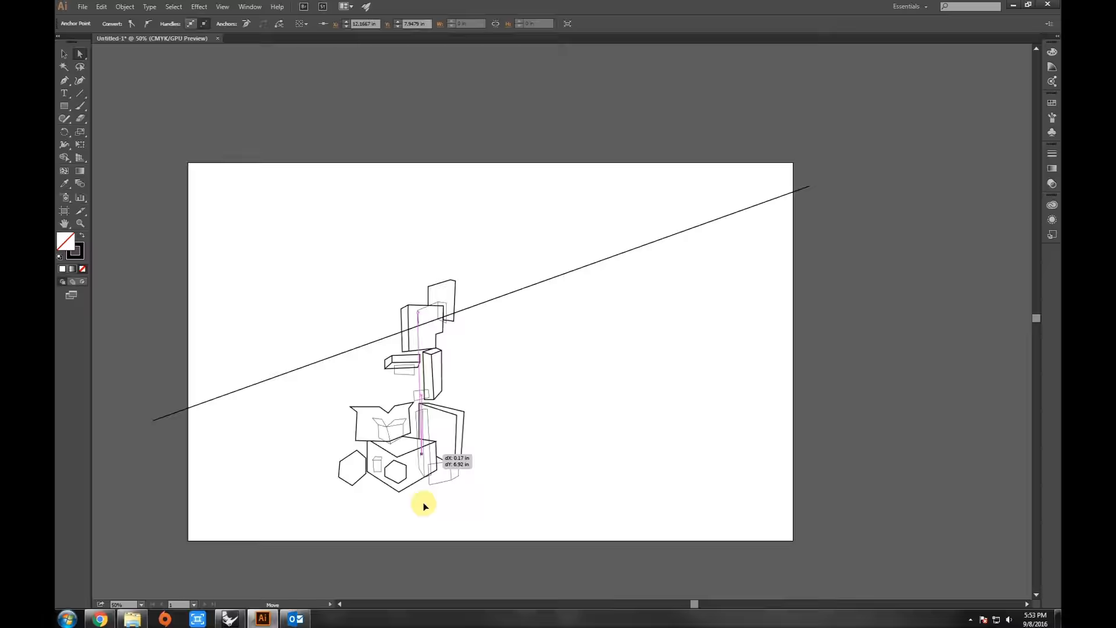
Begin a second set of guide lines along the small boxes' edges, pulling their ends past the artboard's borders
drag(424, 506, 431, 557)
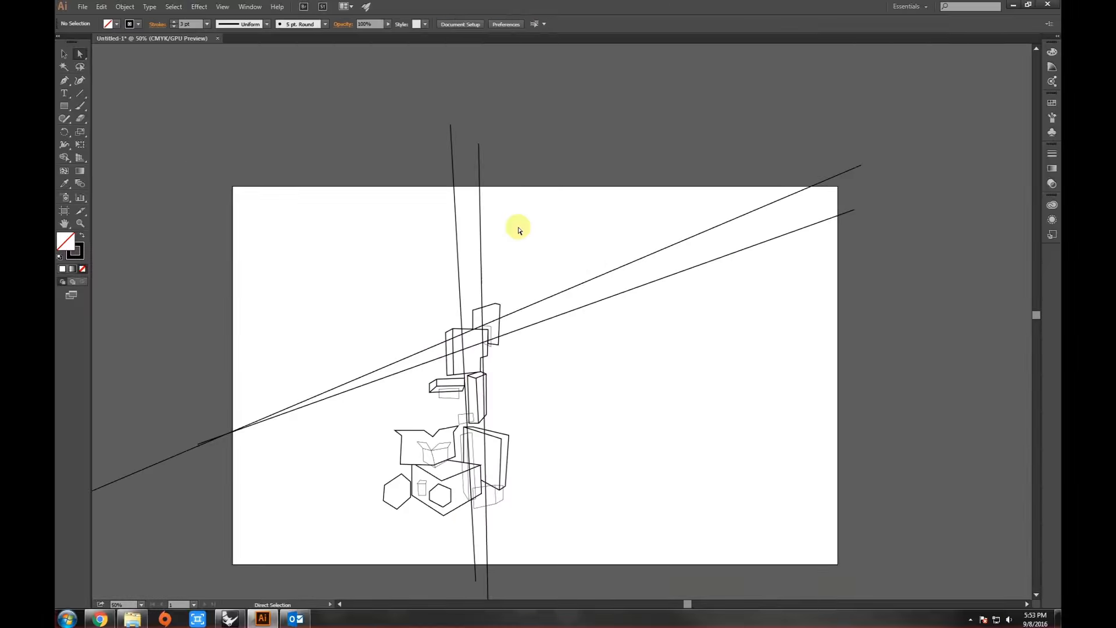
drag(469, 350, 469, 588)
drag(375, 452, 1007, 446)
scroll(372, 465, down, 1)
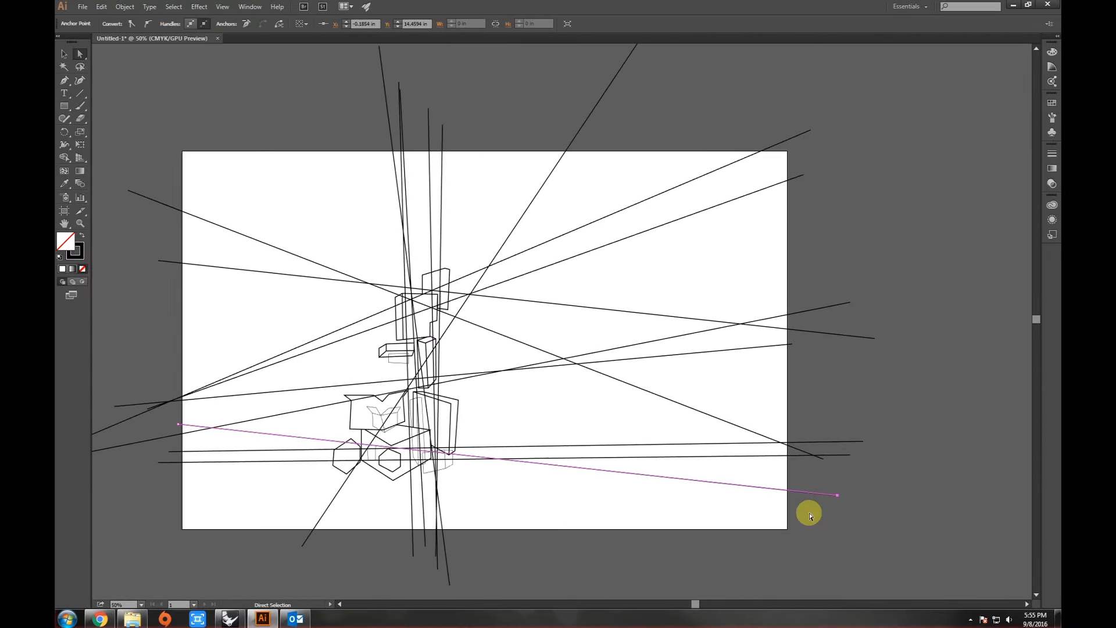
scroll(401, 436, up, 1)
scroll(547, 379, down, 1)
scroll(444, 378, up, 1)
Complete the second guide set with Pen lines along the lower small boxes' edges, extending each one beyond the artboard
key(p)
click(444, 352)
scroll(445, 354, down, 1)
drag(494, 451, 180, 518)
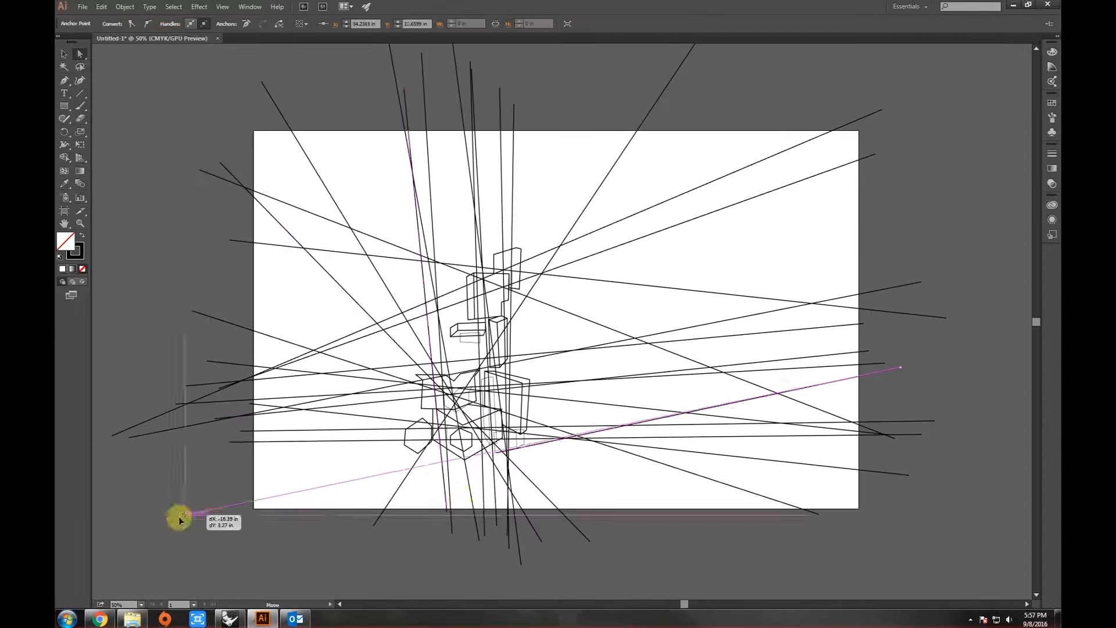
drag(528, 406, 937, 419)
scroll(511, 407, up, 1)
drag(501, 306, 501, 497)
scroll(509, 344, down, 1)
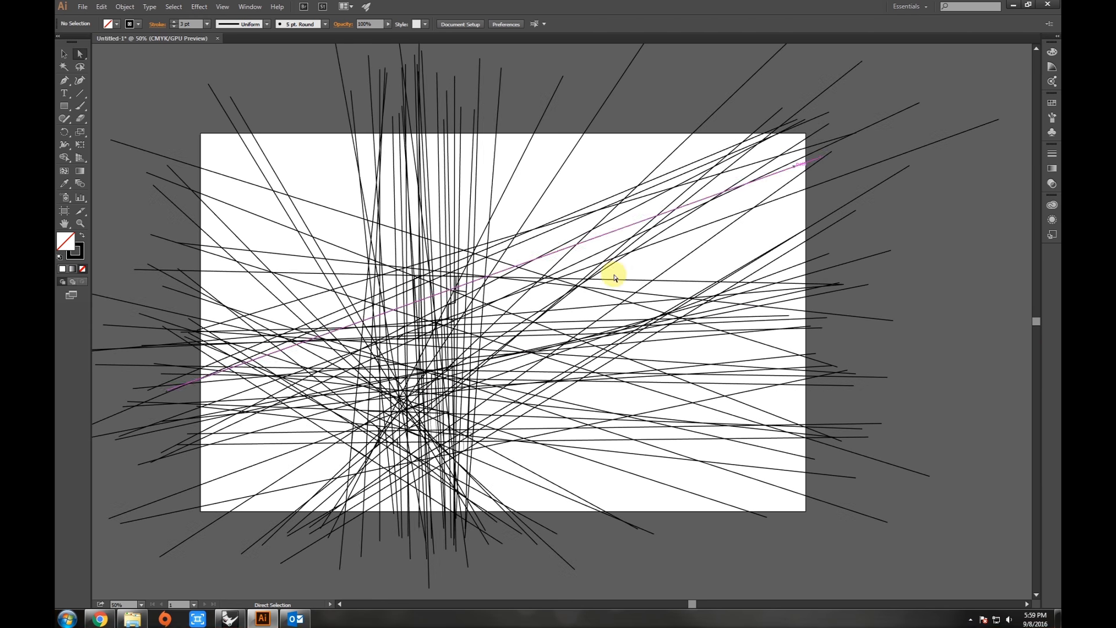
Set the stroke weight of the large and small box outlines to 0.75 pt, and deselect them
scroll(465, 378, left, 2)
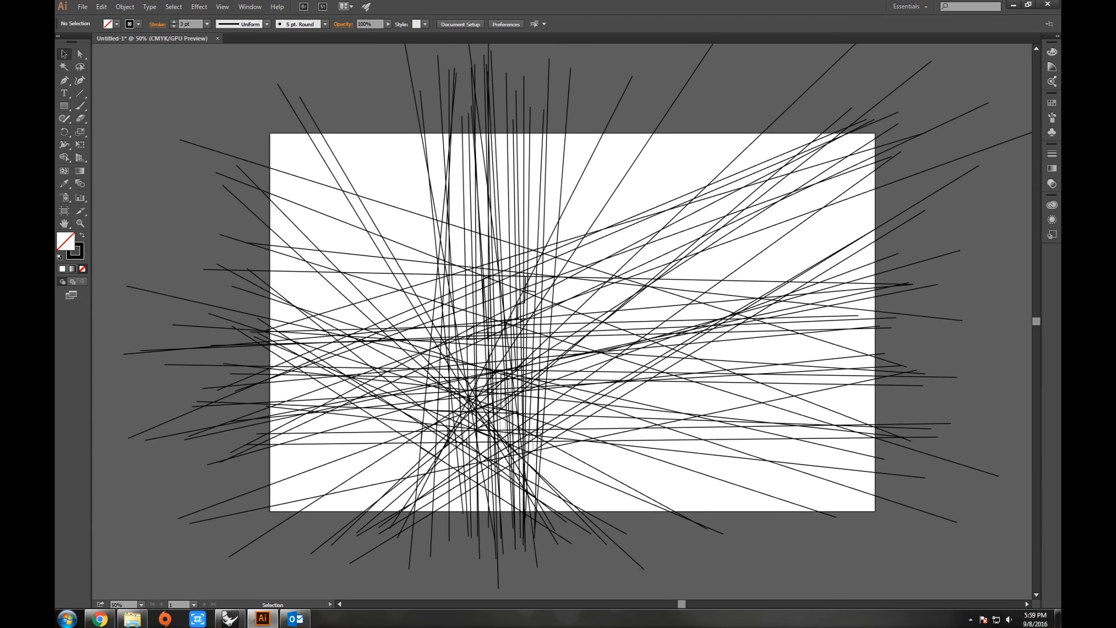
key(ctrl+alt+2)
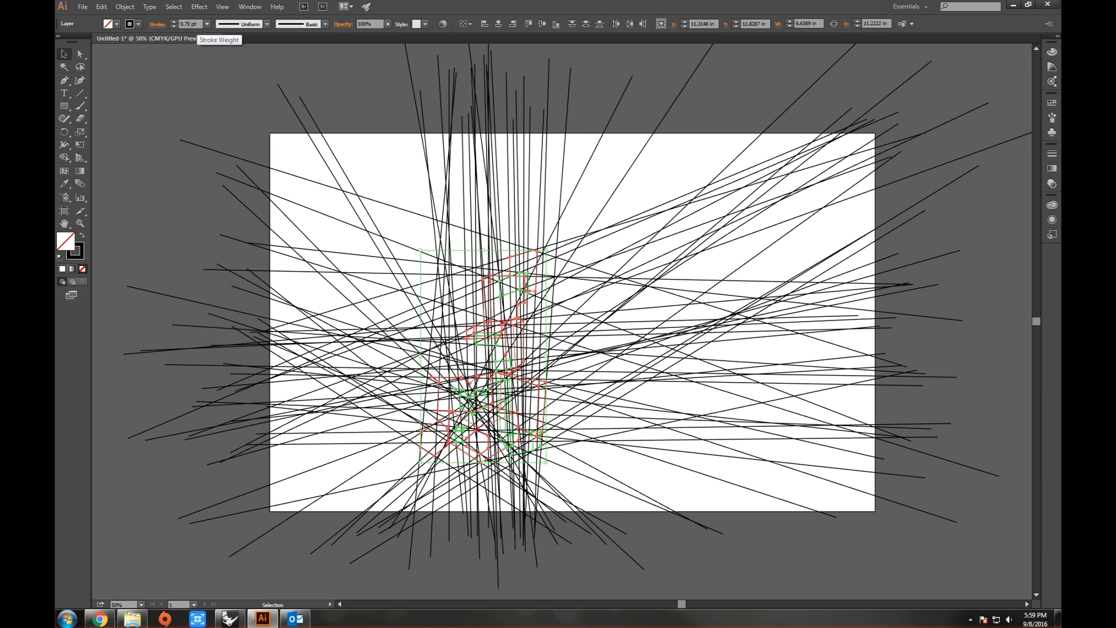
click(640, 470)
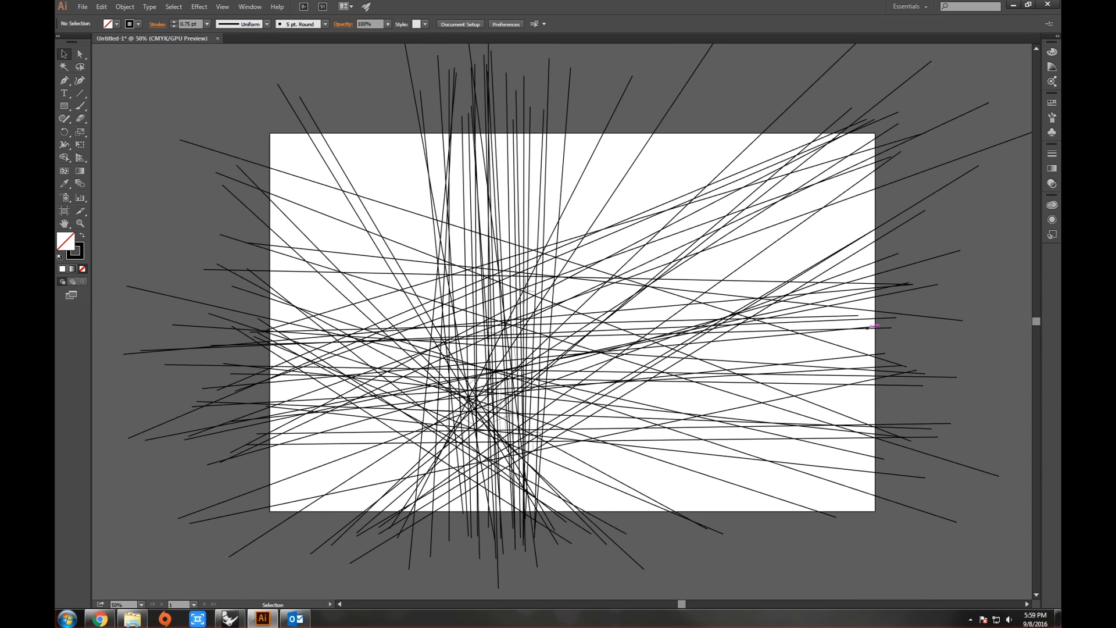
Set the stroke weight of all guide lines on Layer 4 to 0.25 pt, and deselect them
click(618, 155)
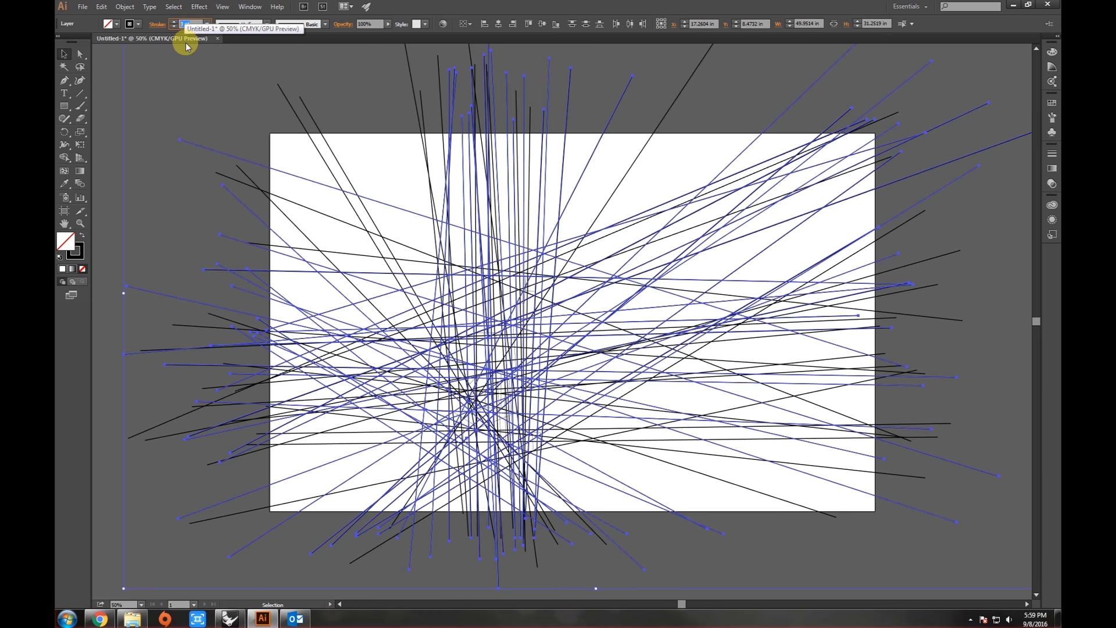
text(0.25)
key(Return)
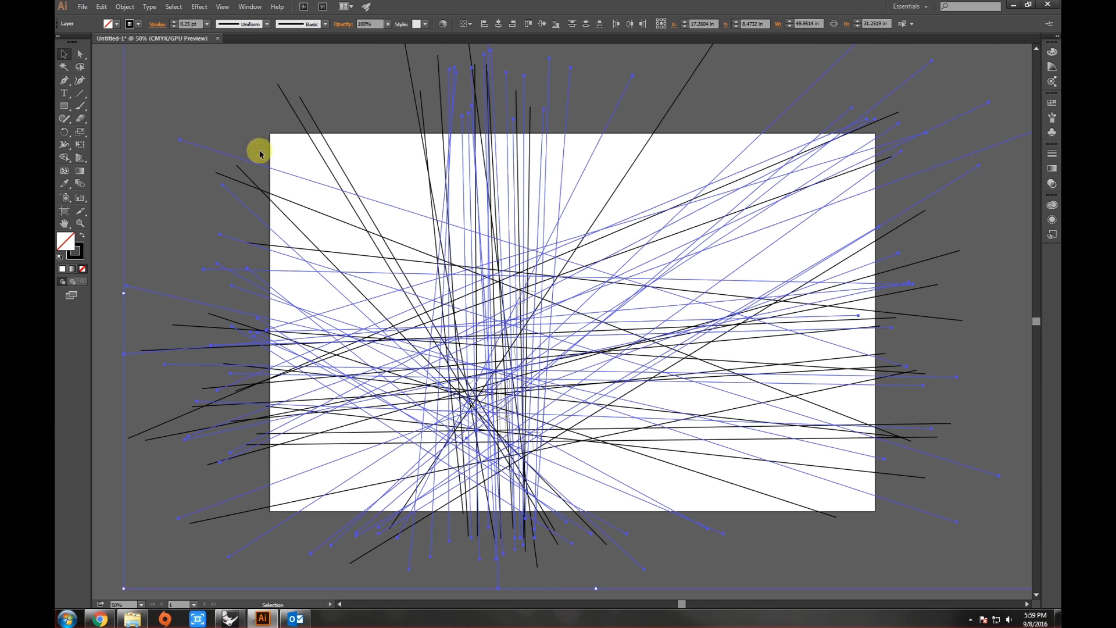
click(393, 170)
drag(399, 174, 381, 180)
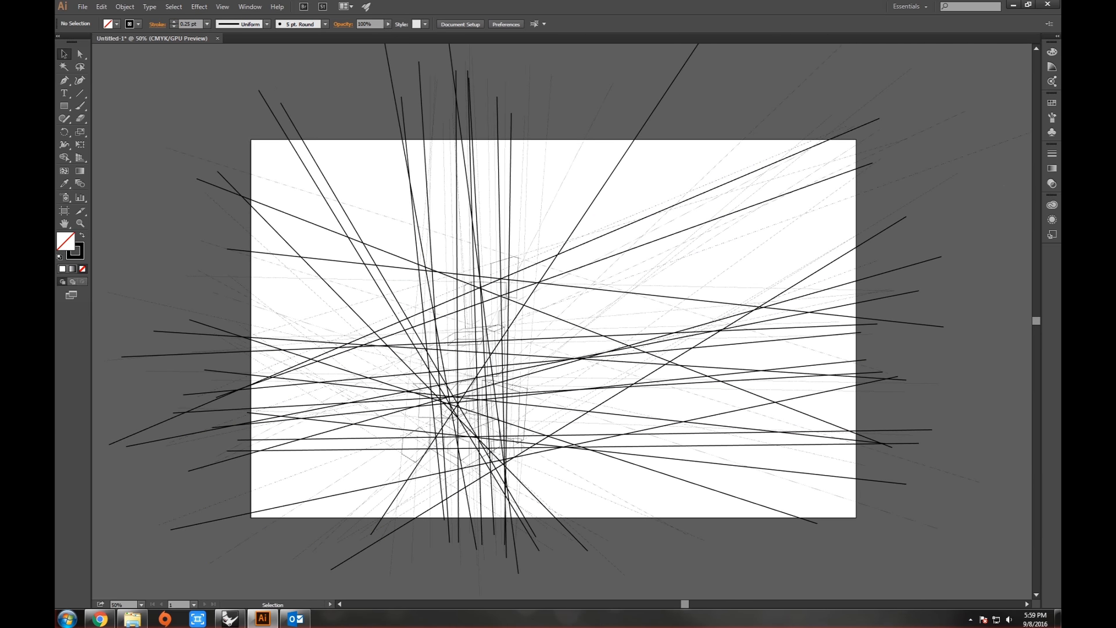
Select the second set of guide lines, set their stroke weight to 0.78 pt, and deselect them
key(ctrl+a)
scroll(436, 274, down, 1)
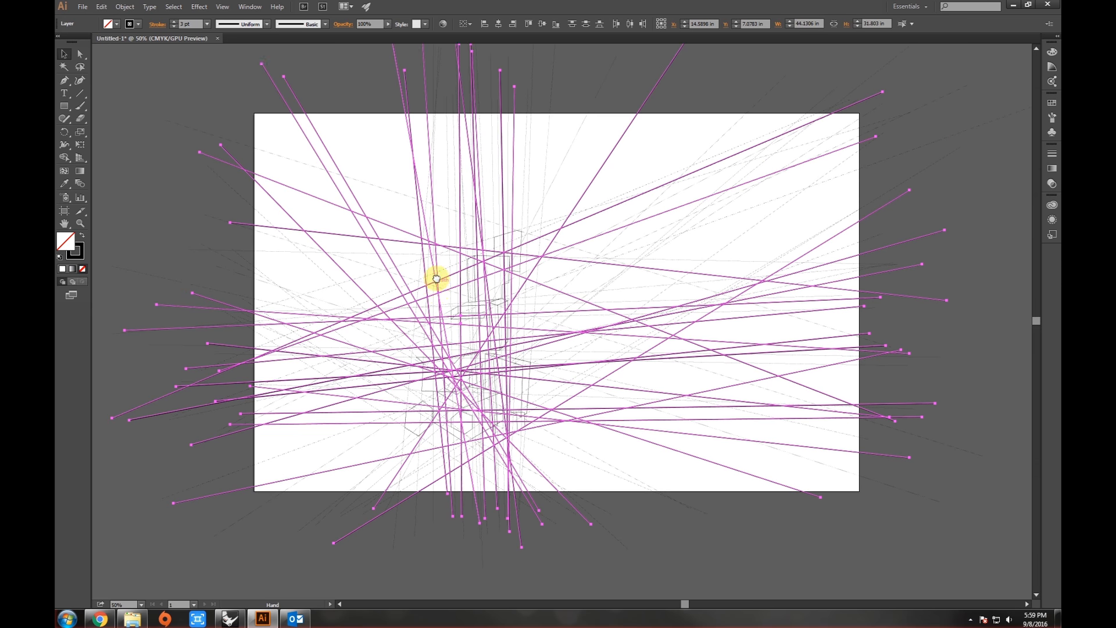
click(198, 23)
text(.785)
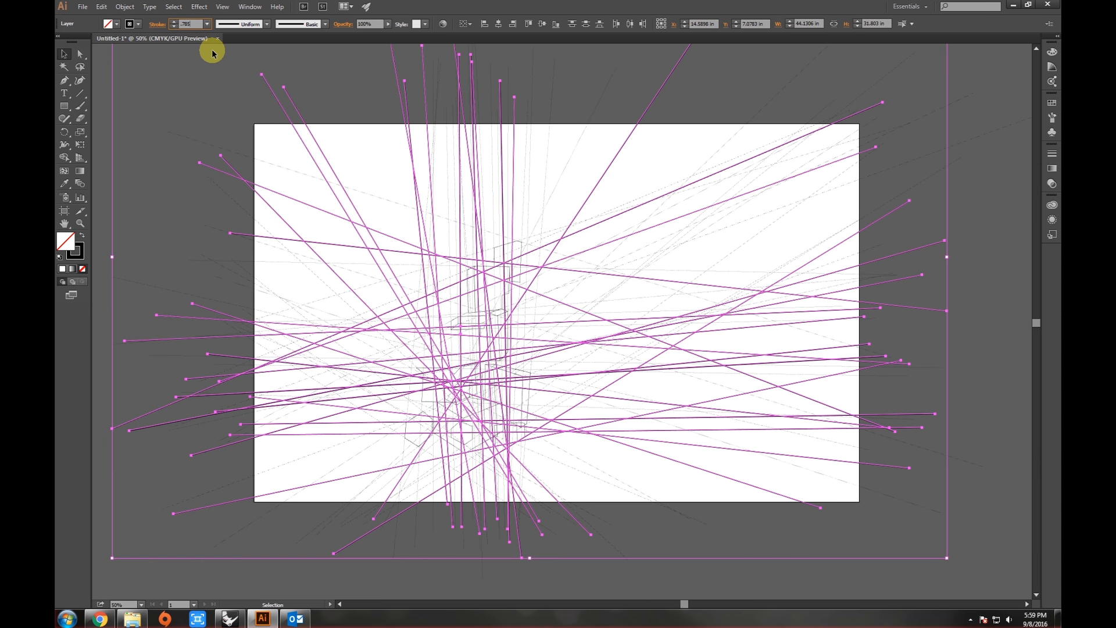
key(Return)
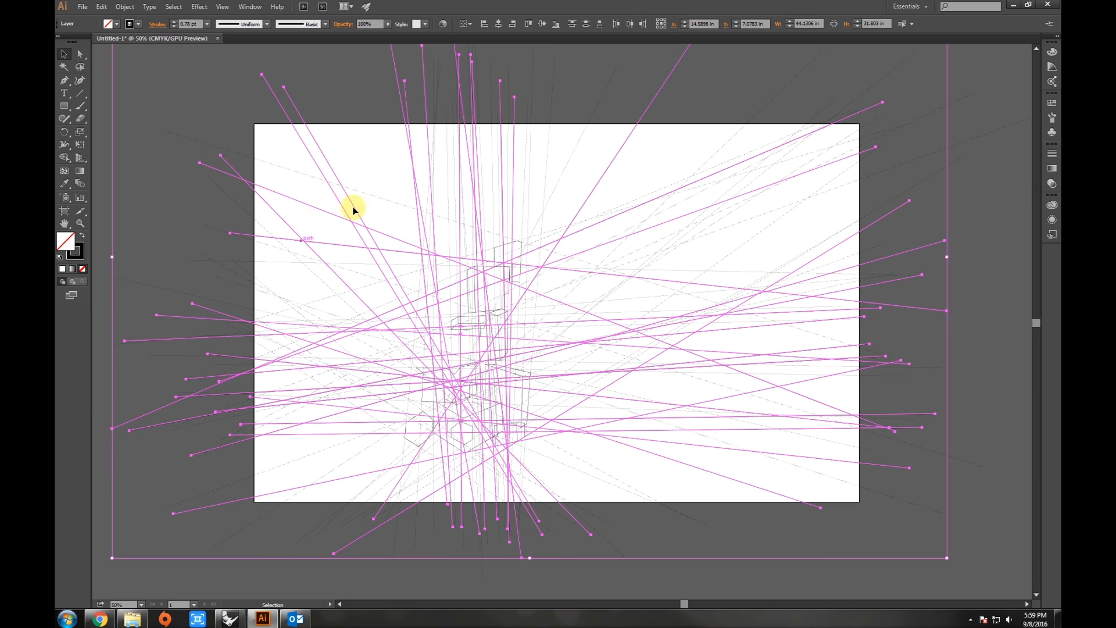
click(387, 163)
Select all large and small box outlines, set their stroke weight to 2 pt, and deselect them
scroll(490, 399, up, 2)
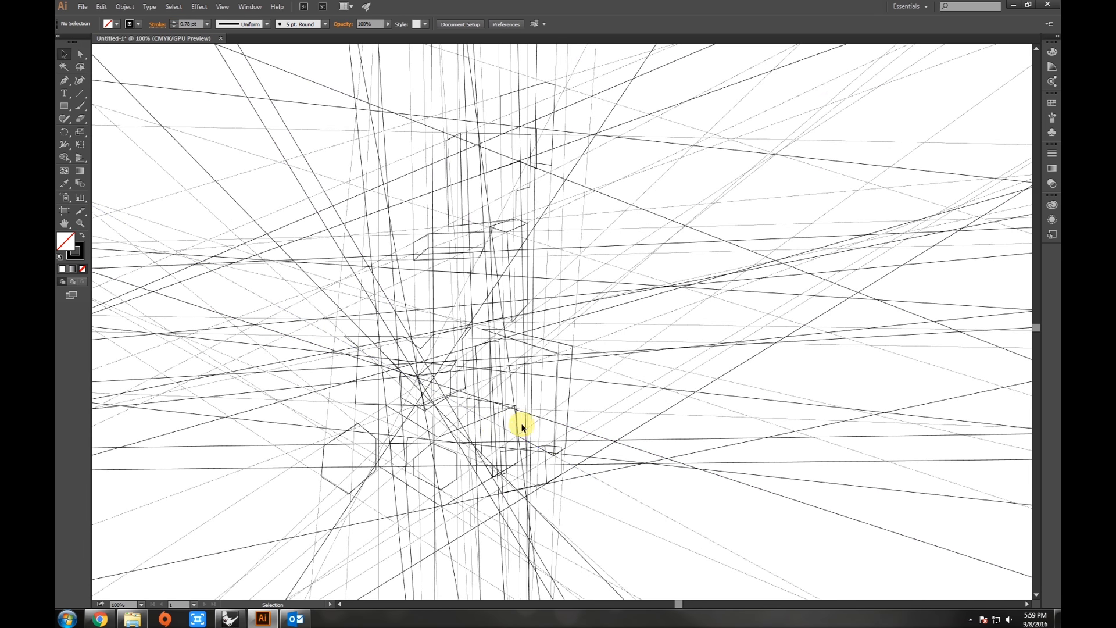
scroll(526, 420, down, 2)
scroll(547, 423, up, 1)
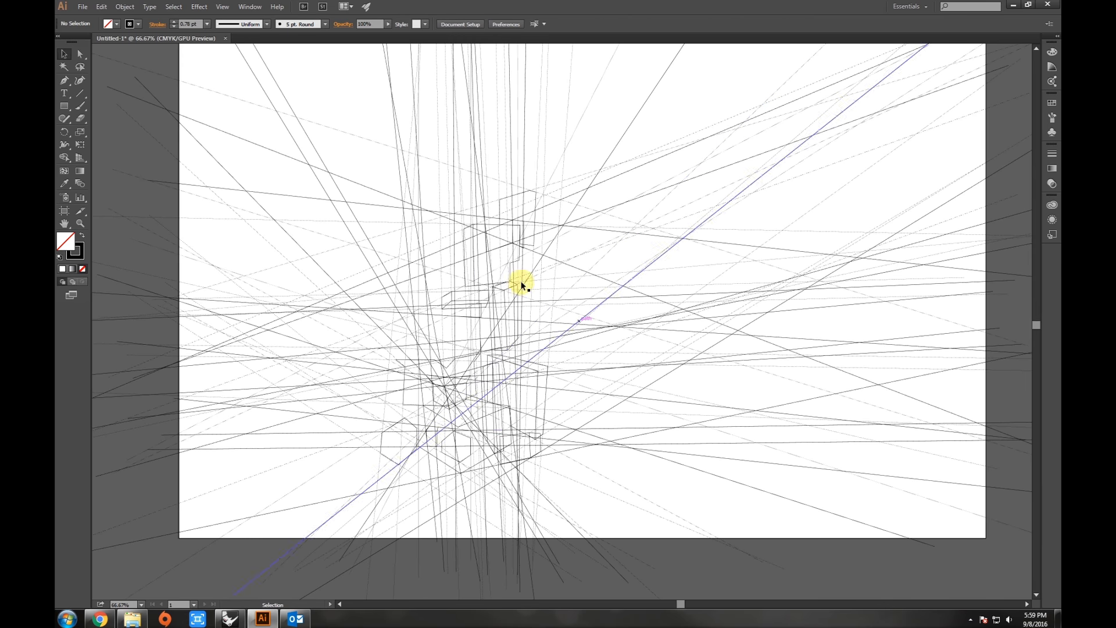
scroll(435, 378, down, 2)
scroll(445, 370, up, 1)
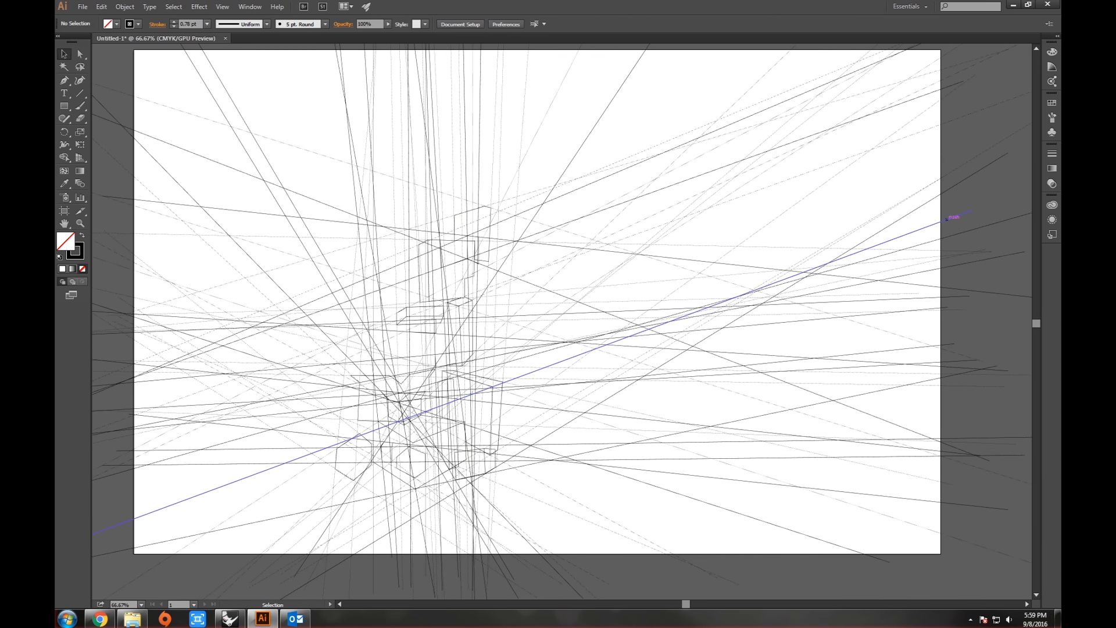
key(ctrl+a)
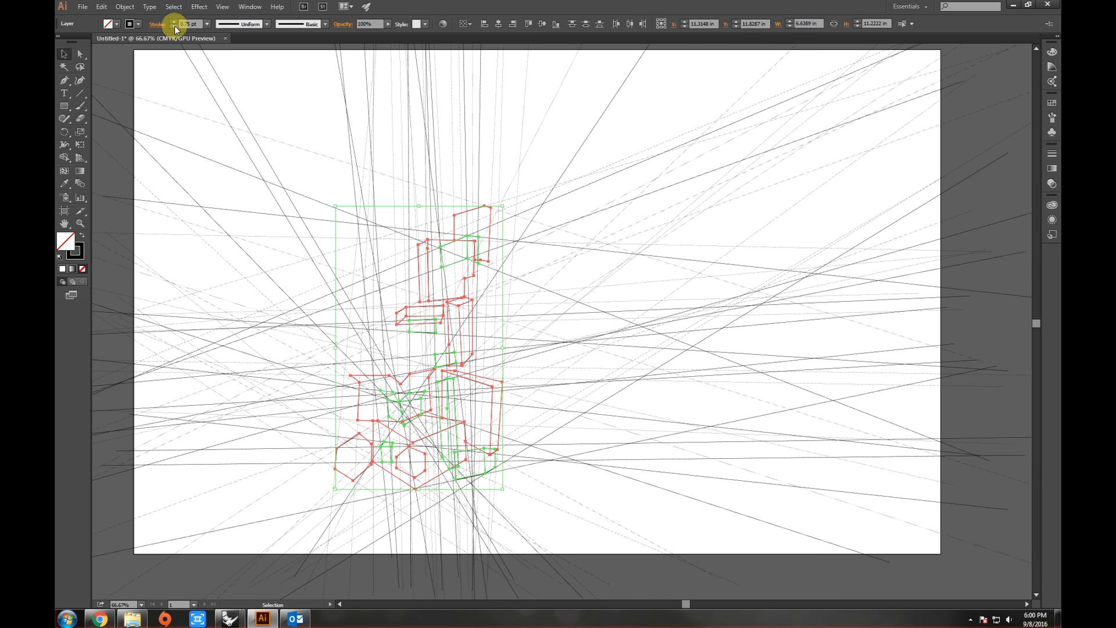
text(2)
key(Return)
click(318, 122)
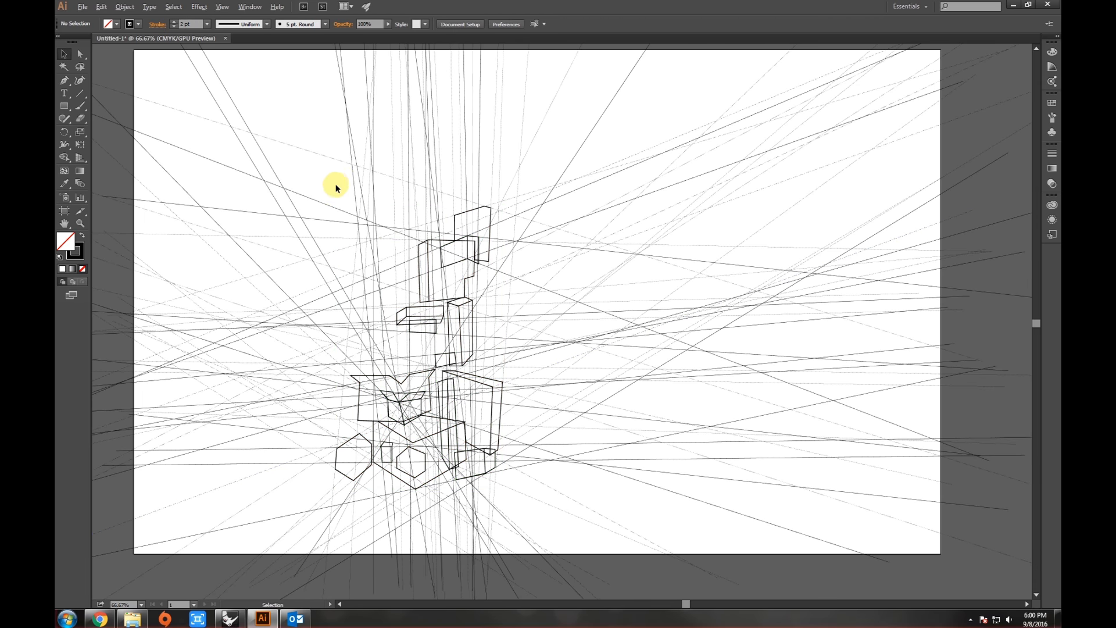
scroll(337, 186, down, 1)
drag(336, 187, 379, 239)
scroll(381, 266, up, 1)
drag(388, 343, 363, 295)
drag(466, 324, 446, 341)
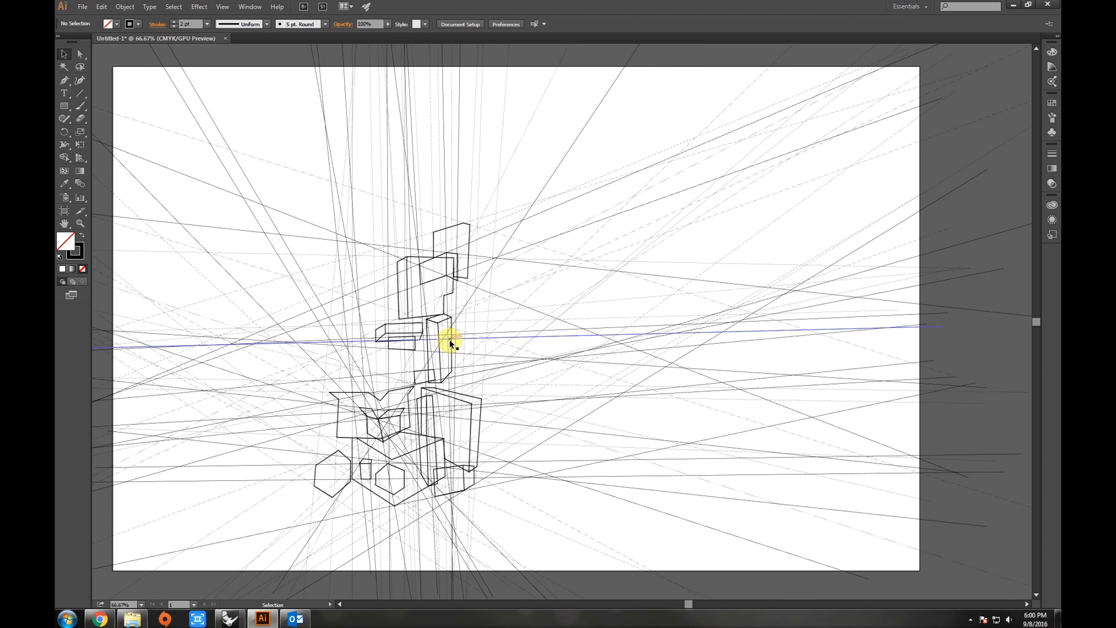